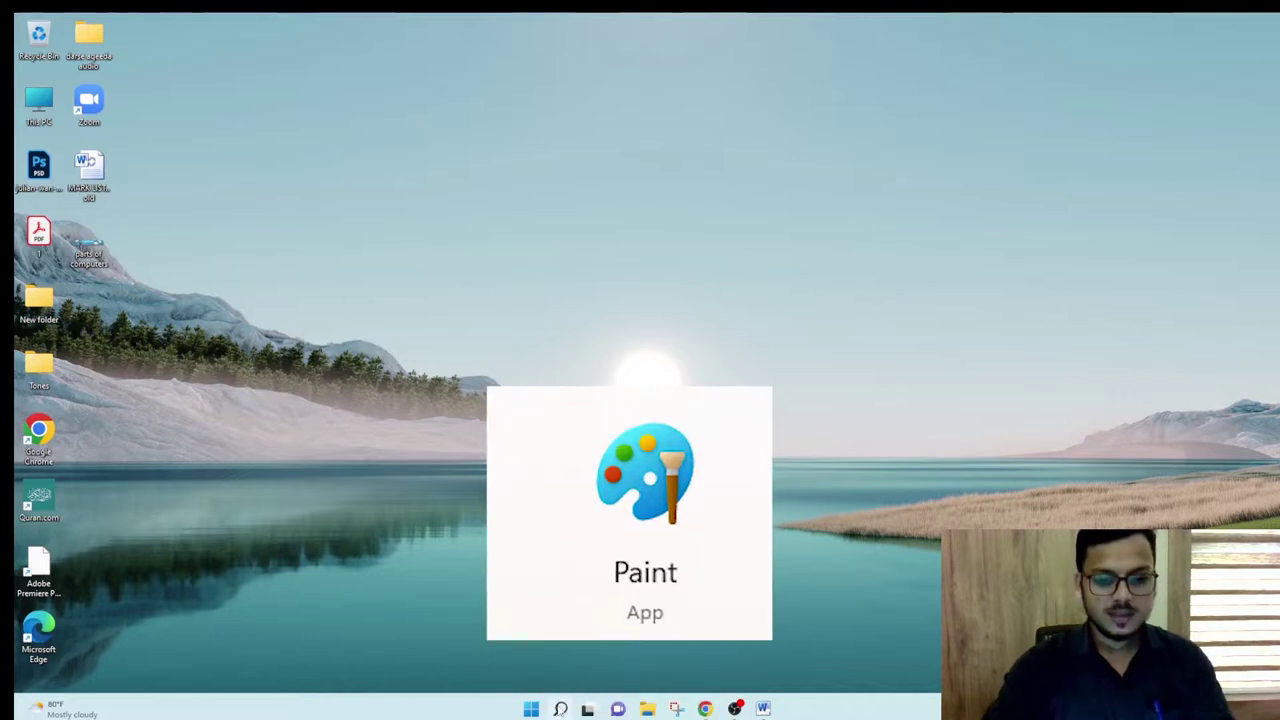
# Launch Paint by searching for 'paint' in Windows Search
pyautogui.click(560, 710)
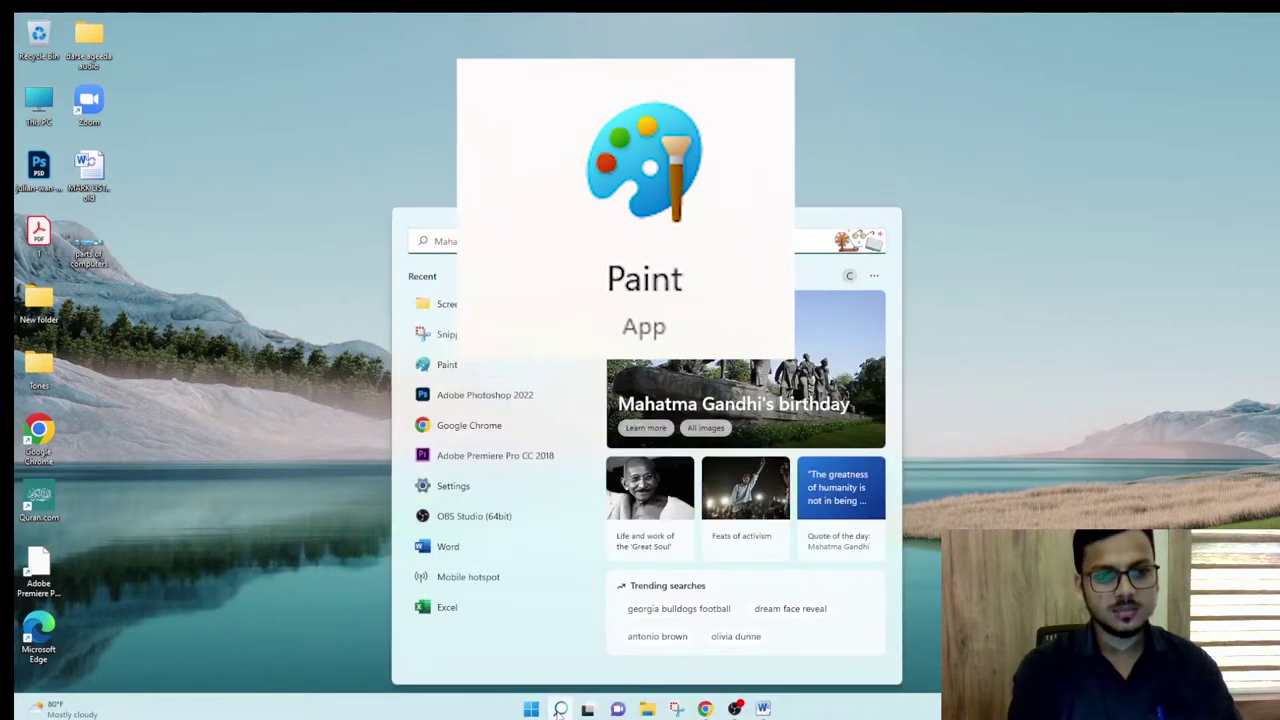
pyautogui.write('paint')
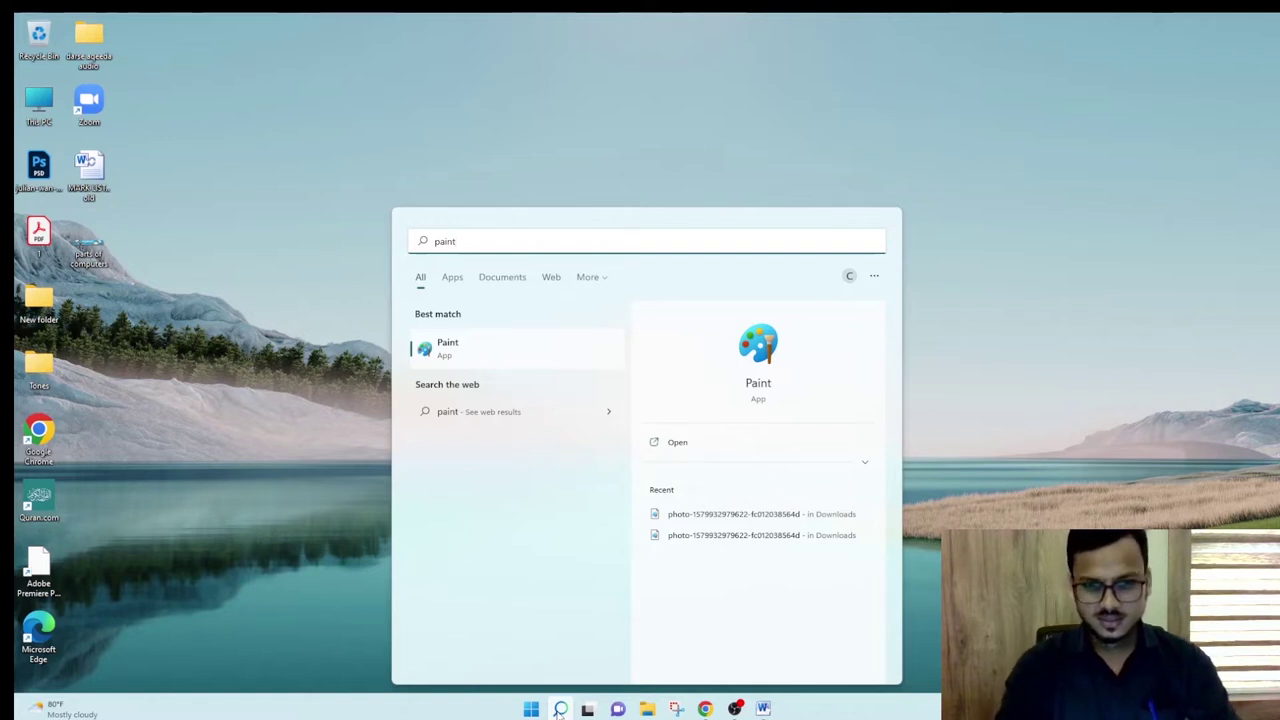
pyautogui.press('Return')
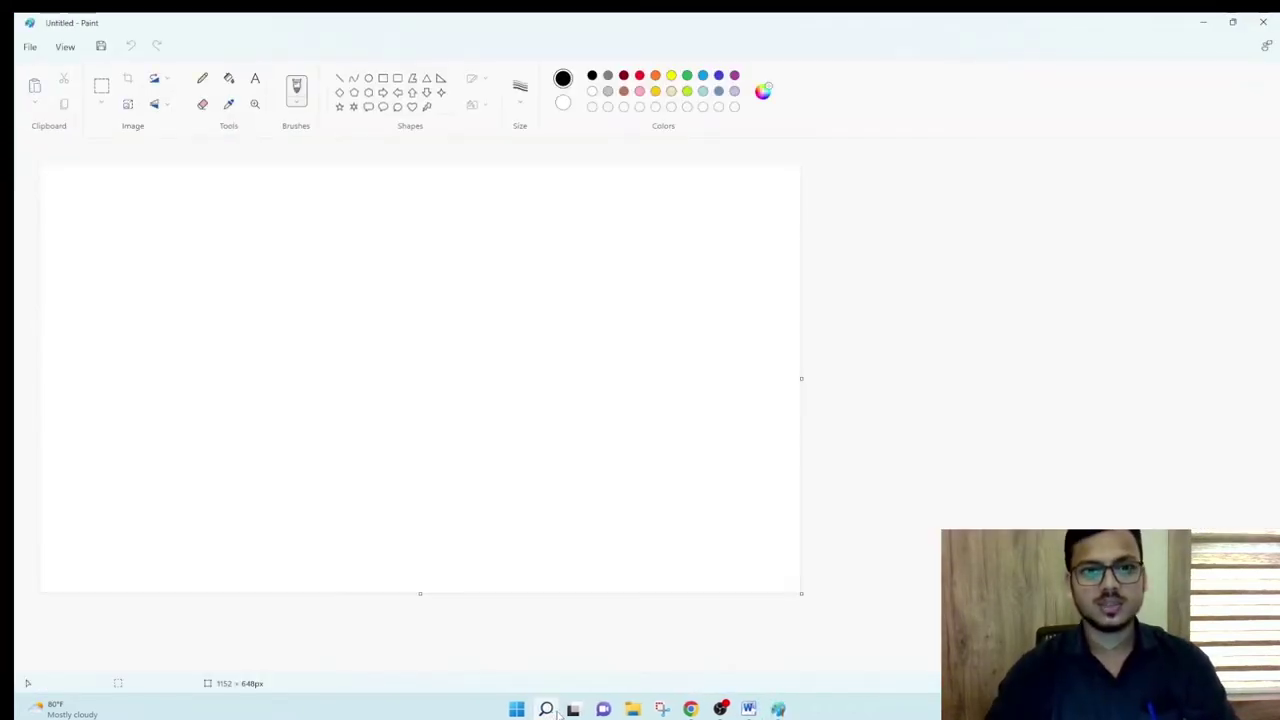
# Paste the desktop screenshot onto the Paint canvas, then close Paint with Don't save
pyautogui.click(33, 88)
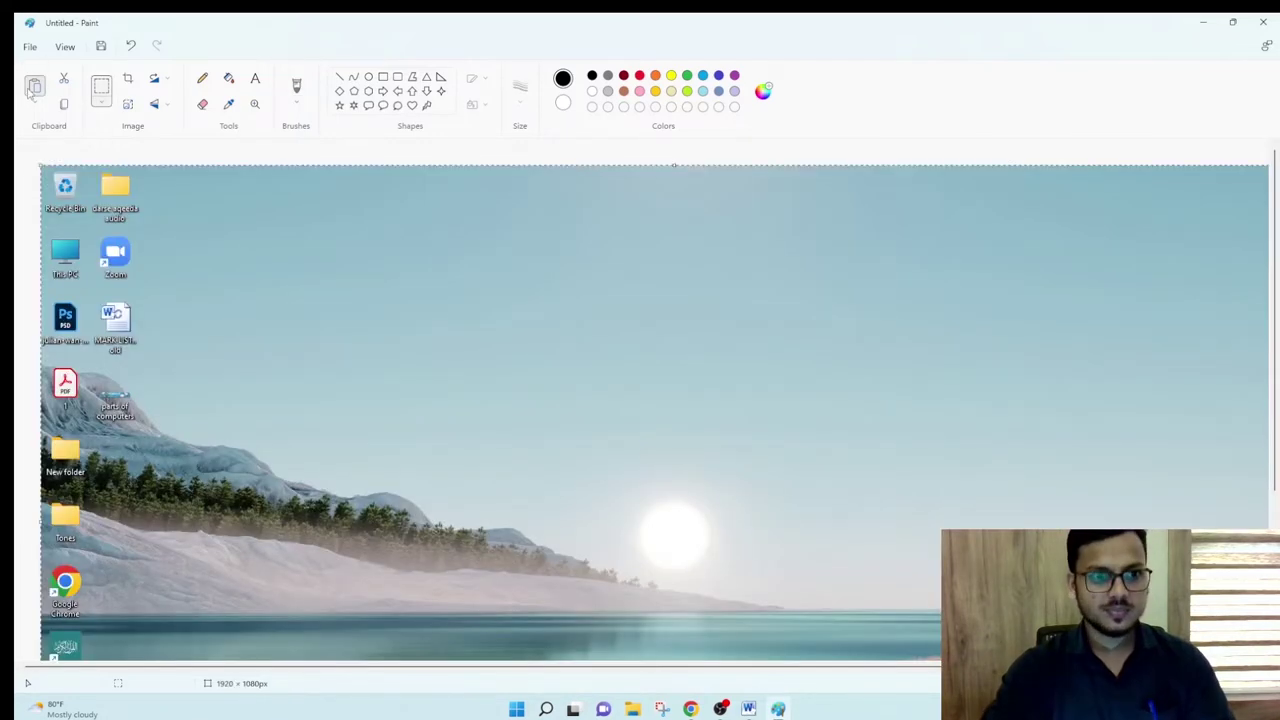
pyautogui.scroll(-1, 286, 335)
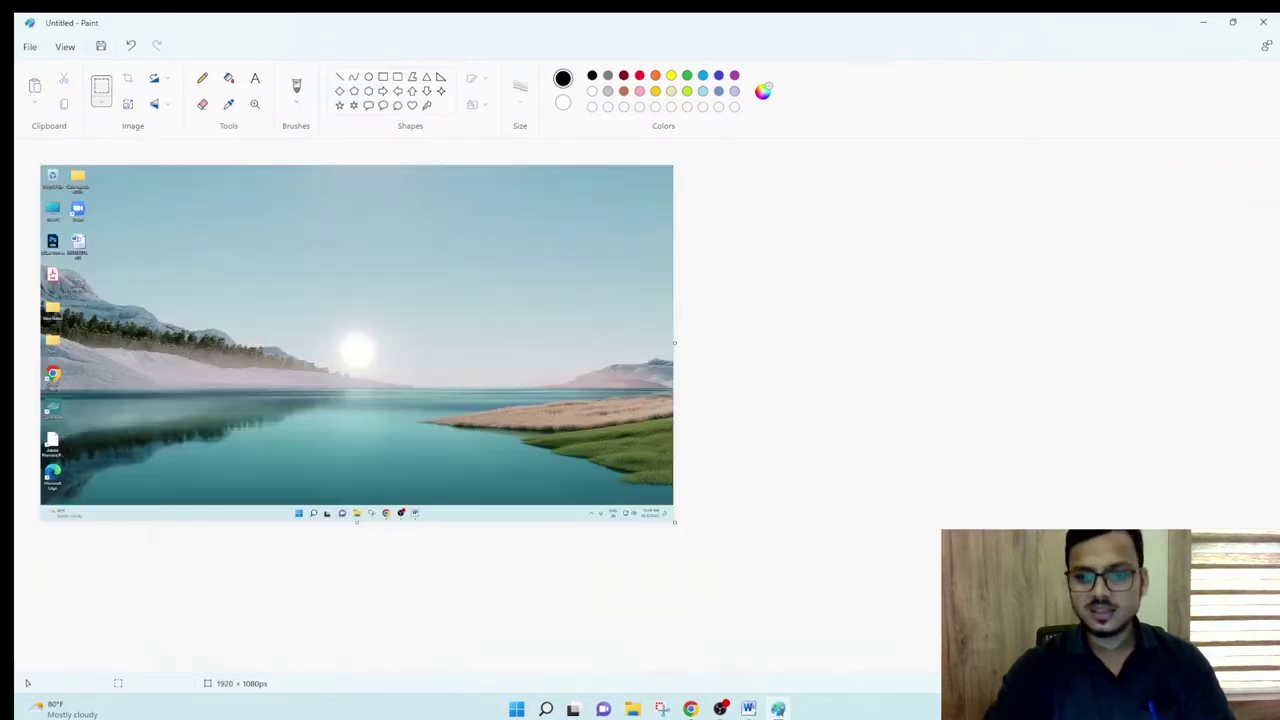
pyautogui.scroll(-1, 286, 335)
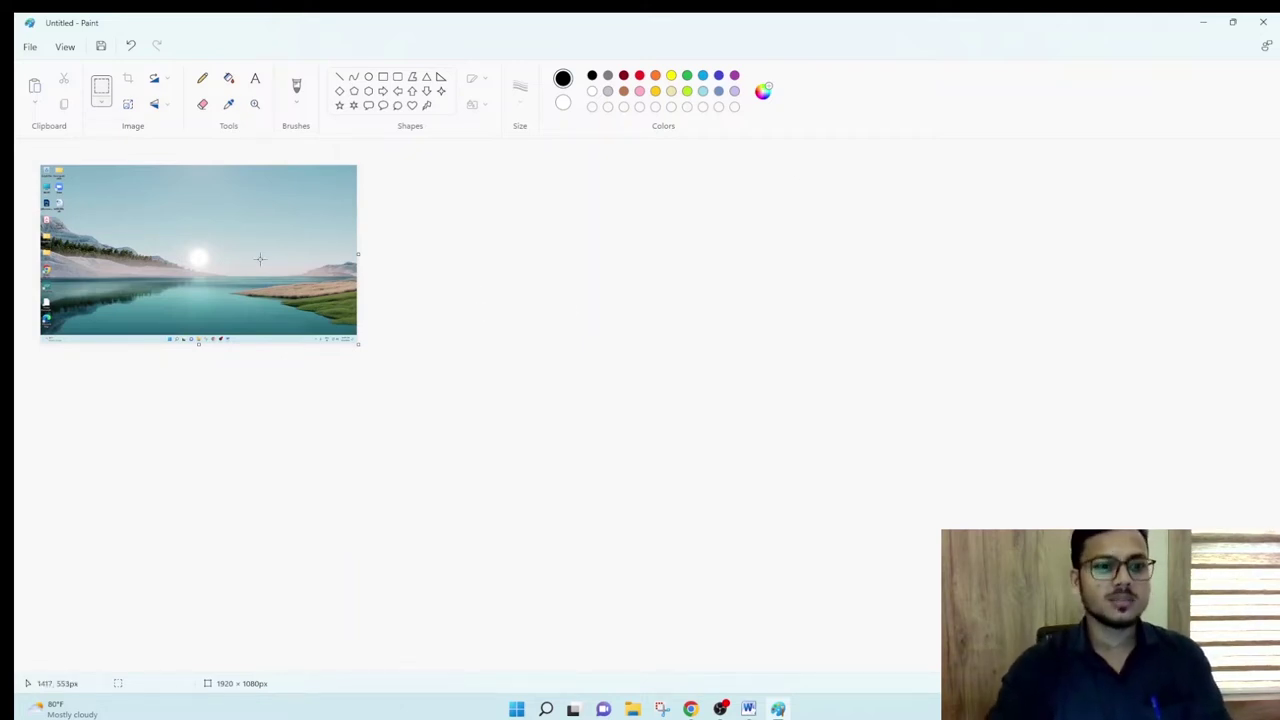
pyautogui.click(1262, 22)
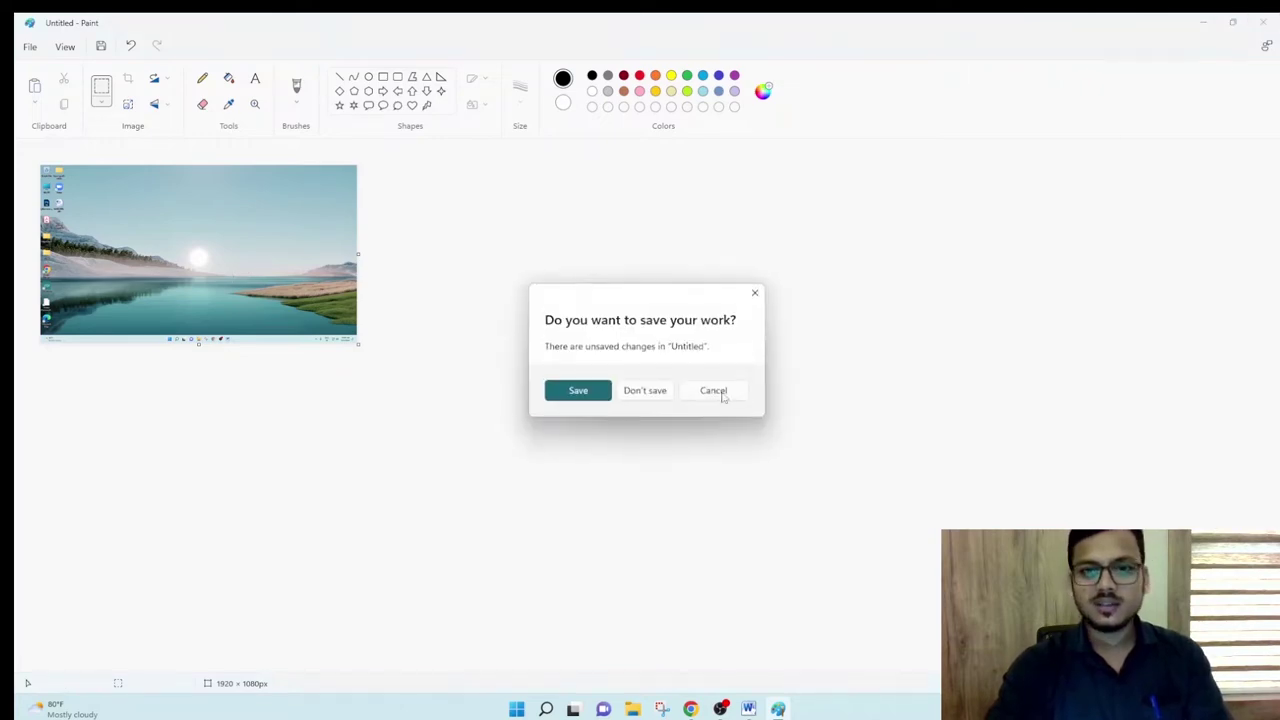
pyautogui.click(645, 391)
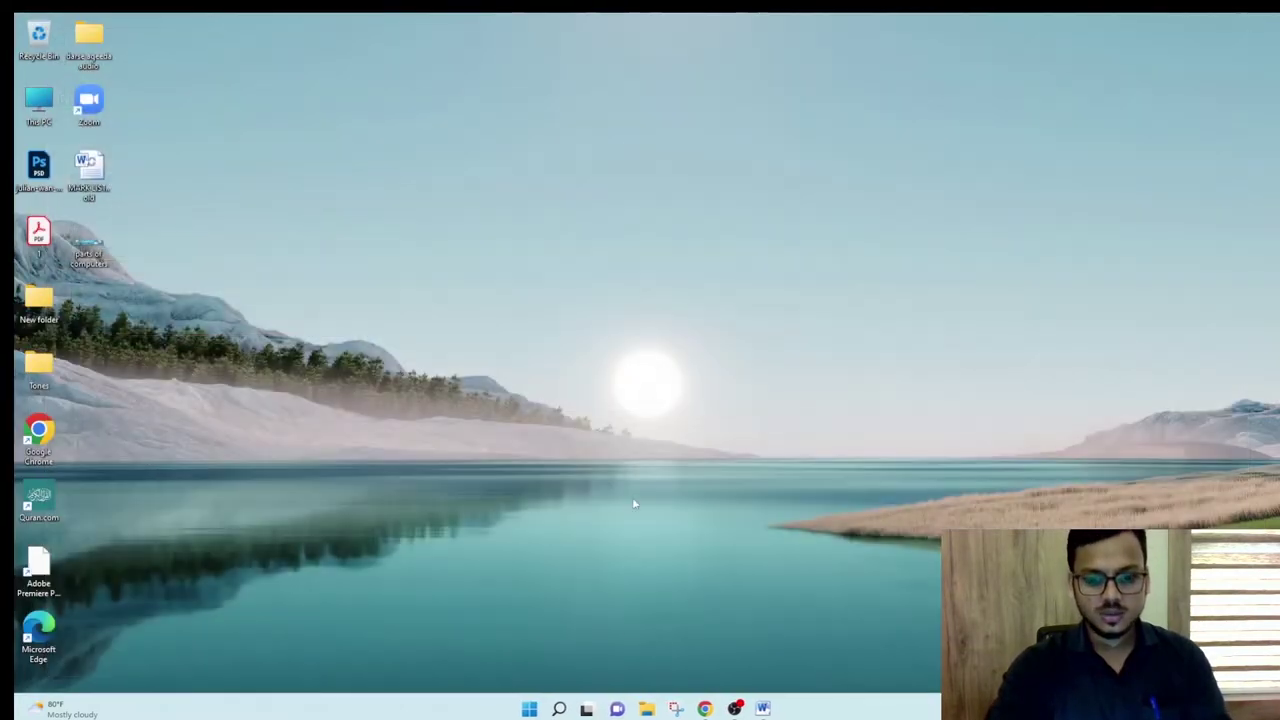
# Restore the CPU Medics page in Chrome, then relaunch Paint by searching 'paint'
pyautogui.click(705, 708)
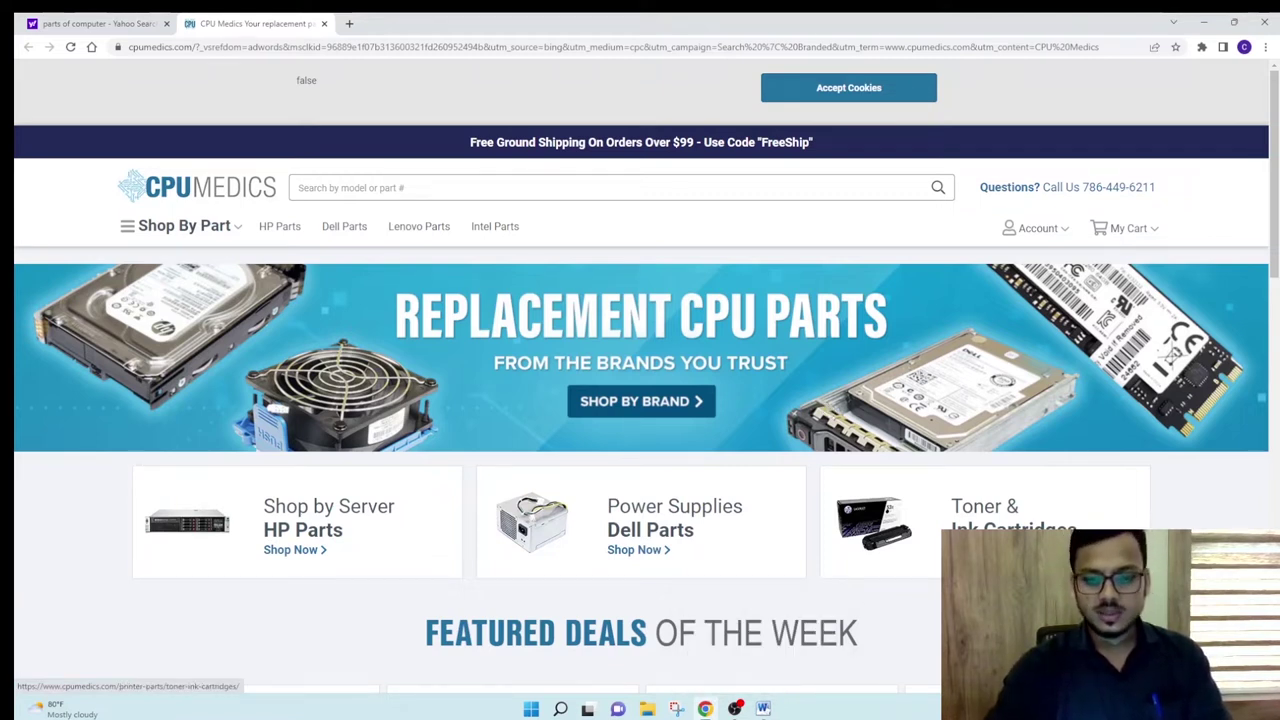
pyautogui.click(561, 709)
pyautogui.write('paint')
pyautogui.press('Return')
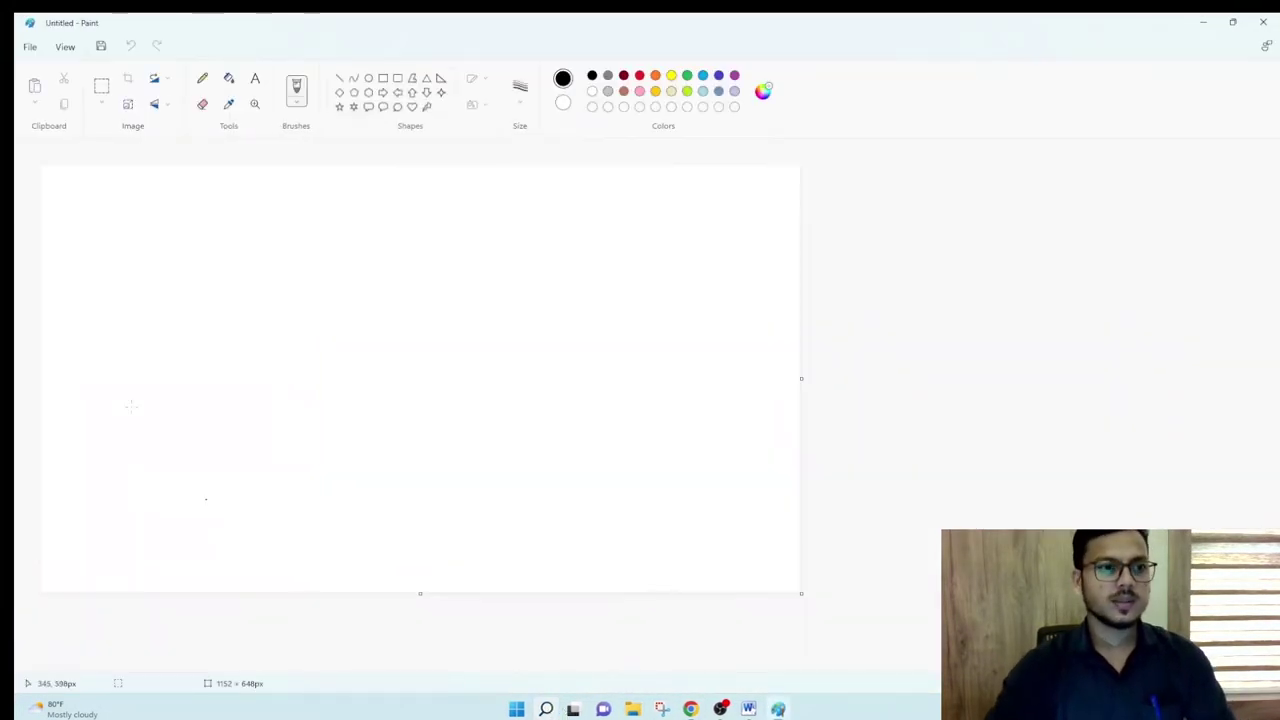
# Paste the CPU Medics page capture into Paint, zoom out and in, and cancel Save as
pyautogui.click(34, 88)
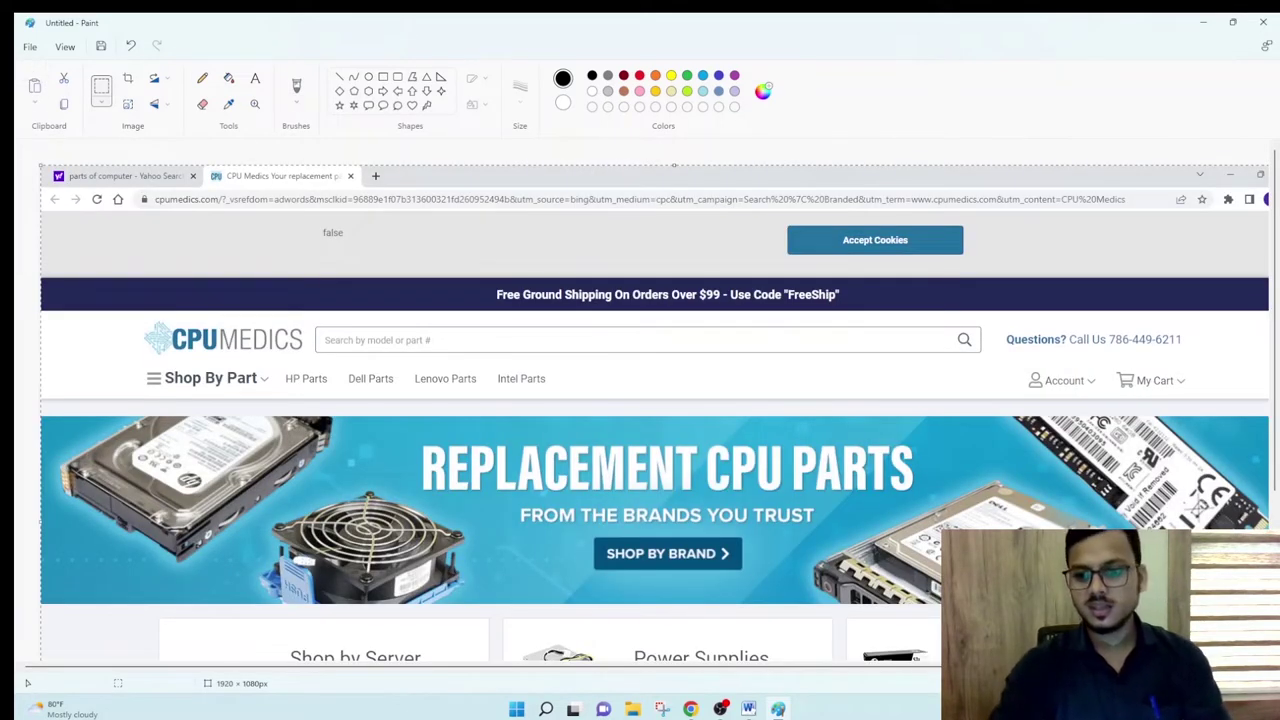
pyautogui.hotkey('ctrl', '-')
pyautogui.hotkey('ctrl', '-')
pyautogui.hotkey('ctrl', '-')
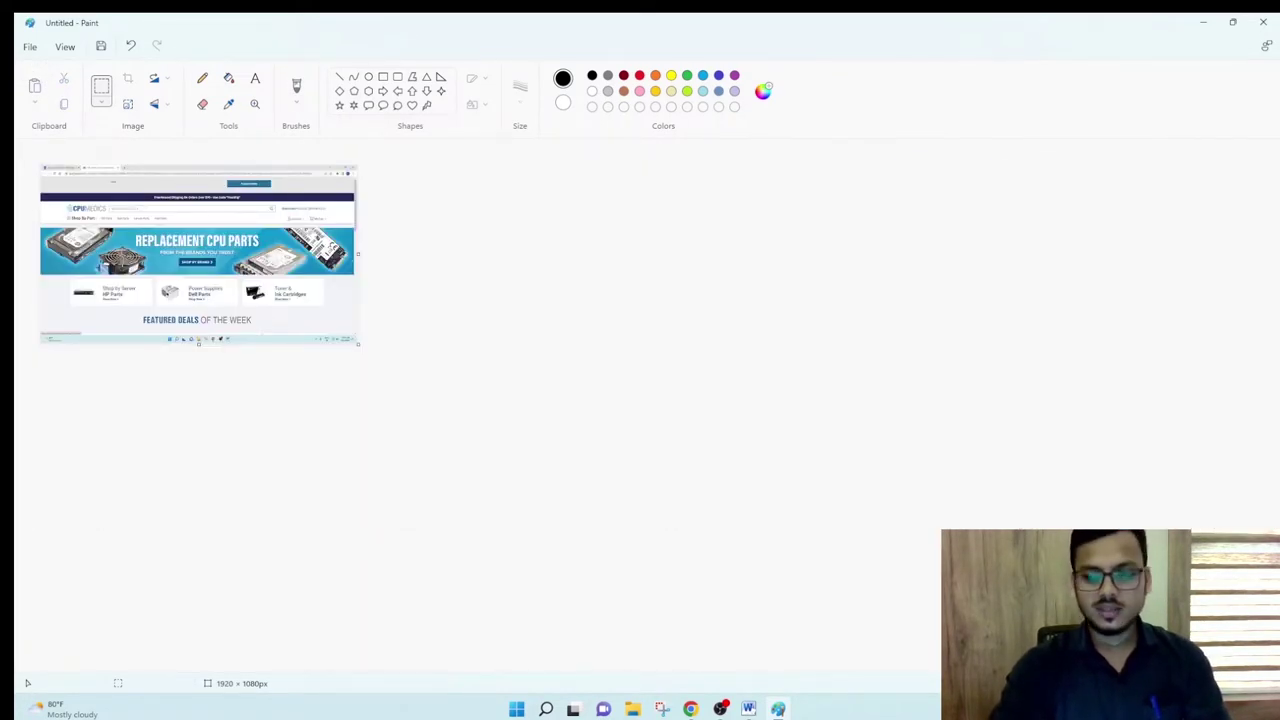
pyautogui.hotkey('ctrl', '+')
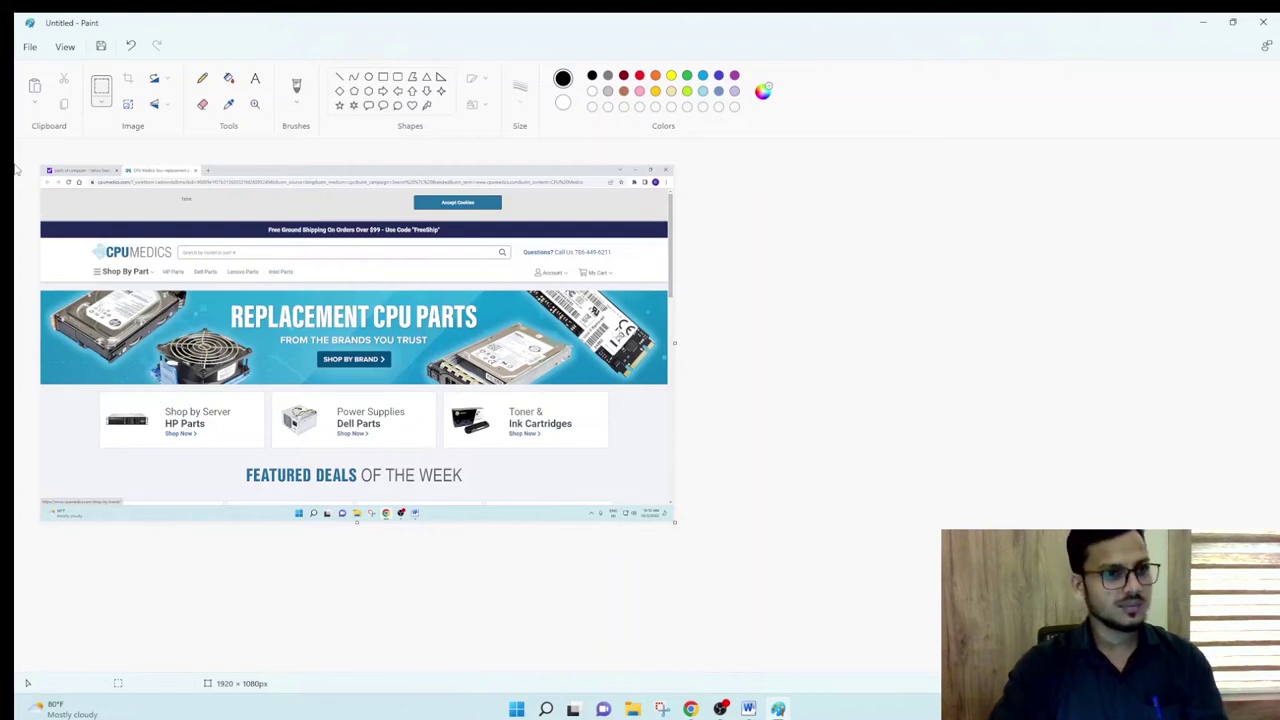
pyautogui.click(101, 46)
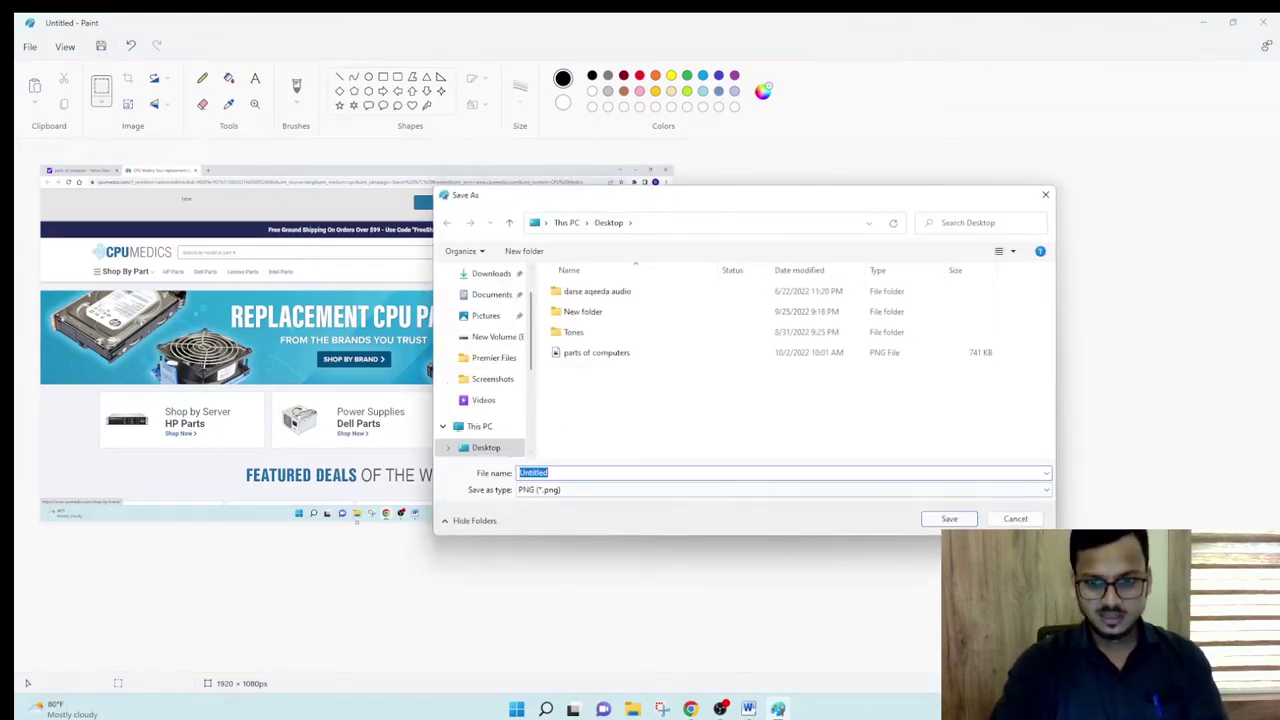
pyautogui.click(1015, 519)
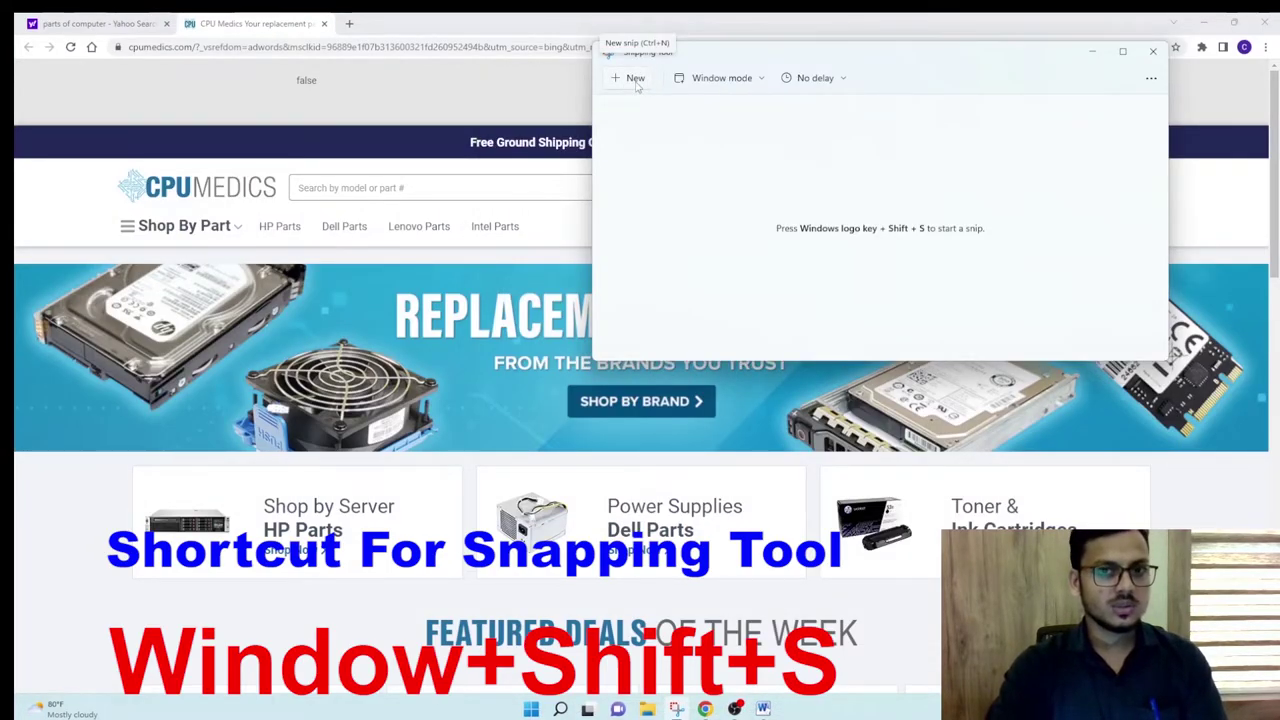
# Snip the REPLACEMENT CPU PARTS banner, save it as 'chrome screenshot', then close Snipping Tool and minimise Chrome
pyautogui.click(635, 80)
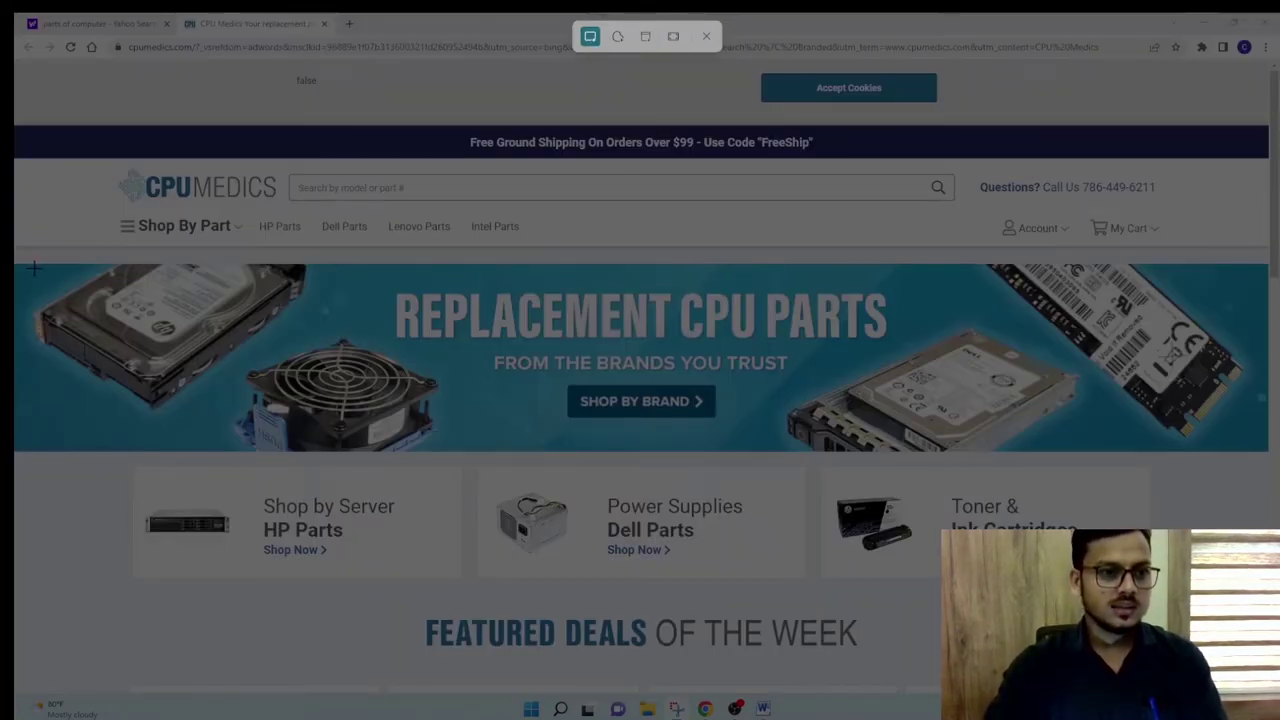
pyautogui.moveTo(31, 265); pyautogui.dragTo(1266, 456)
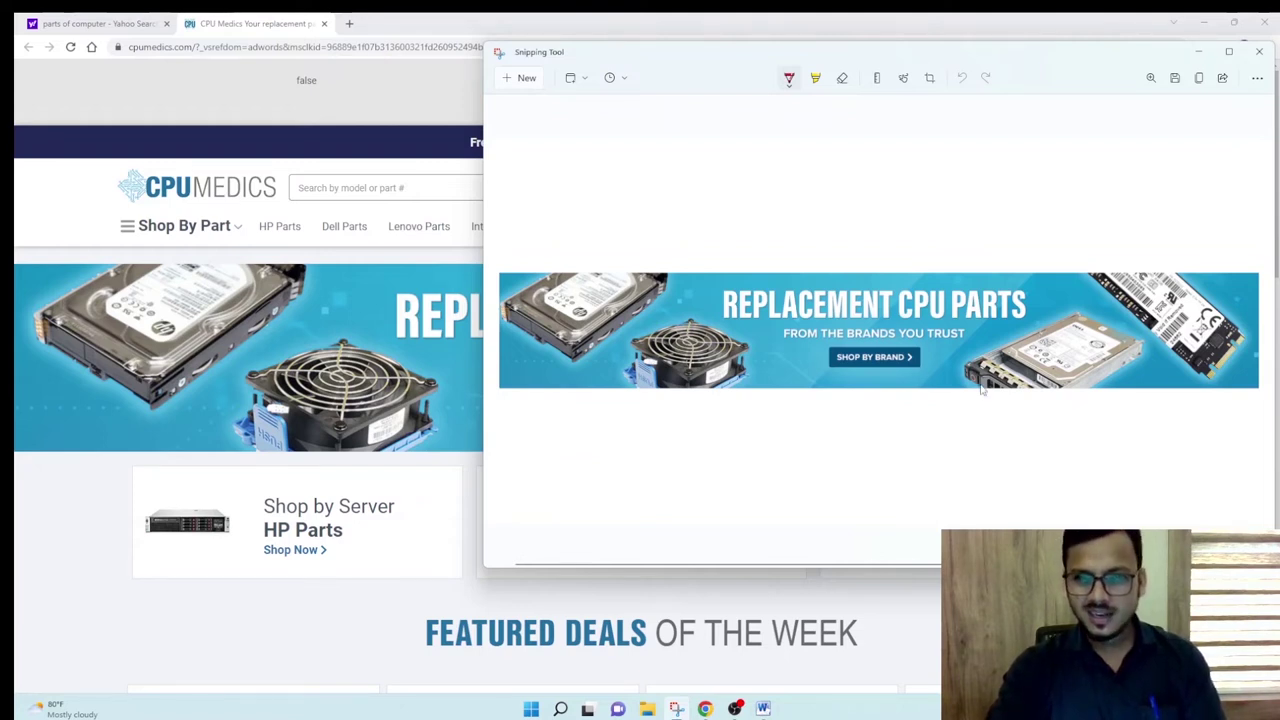
pyautogui.click(1176, 80)
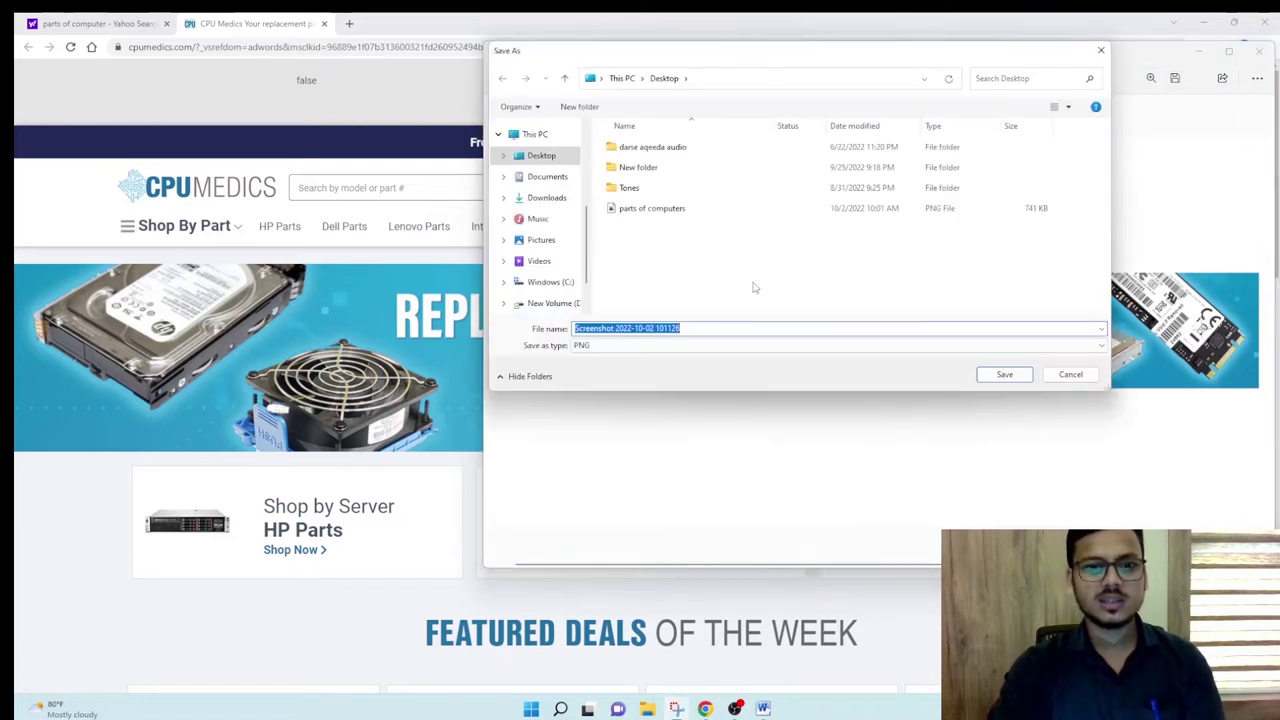
pyautogui.write('chrome screenshot')
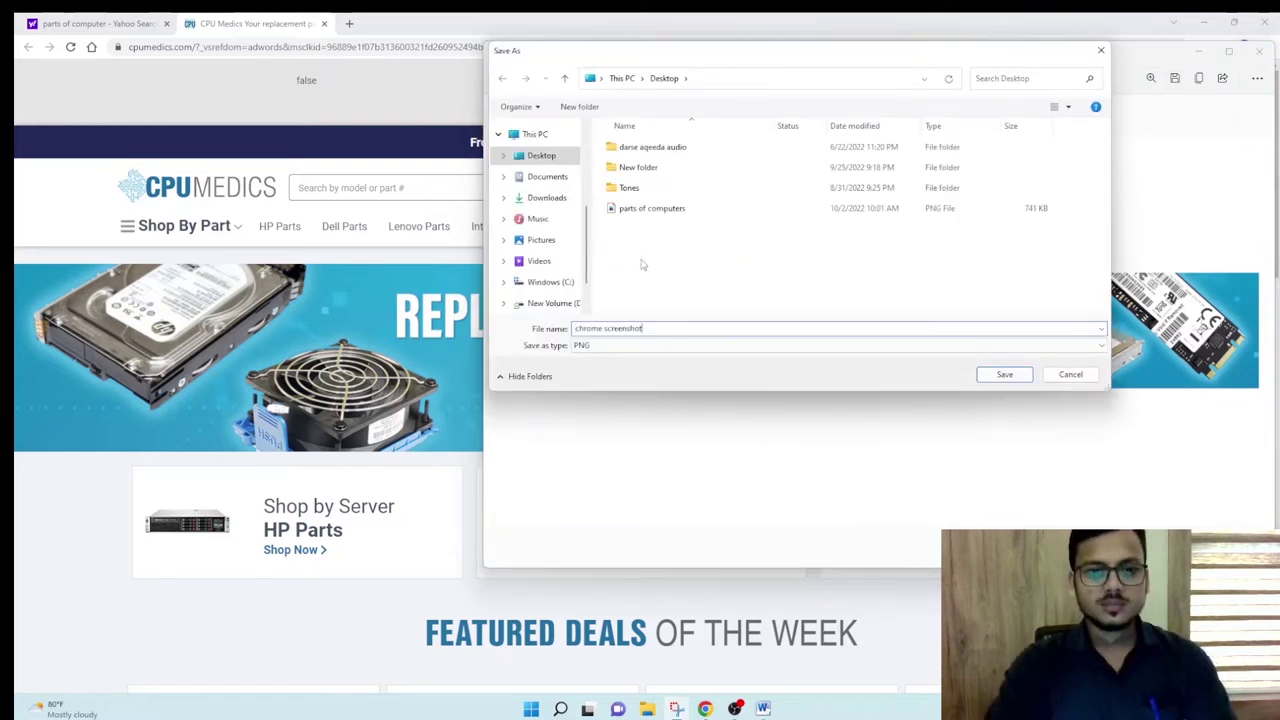
pyautogui.click(1006, 376)
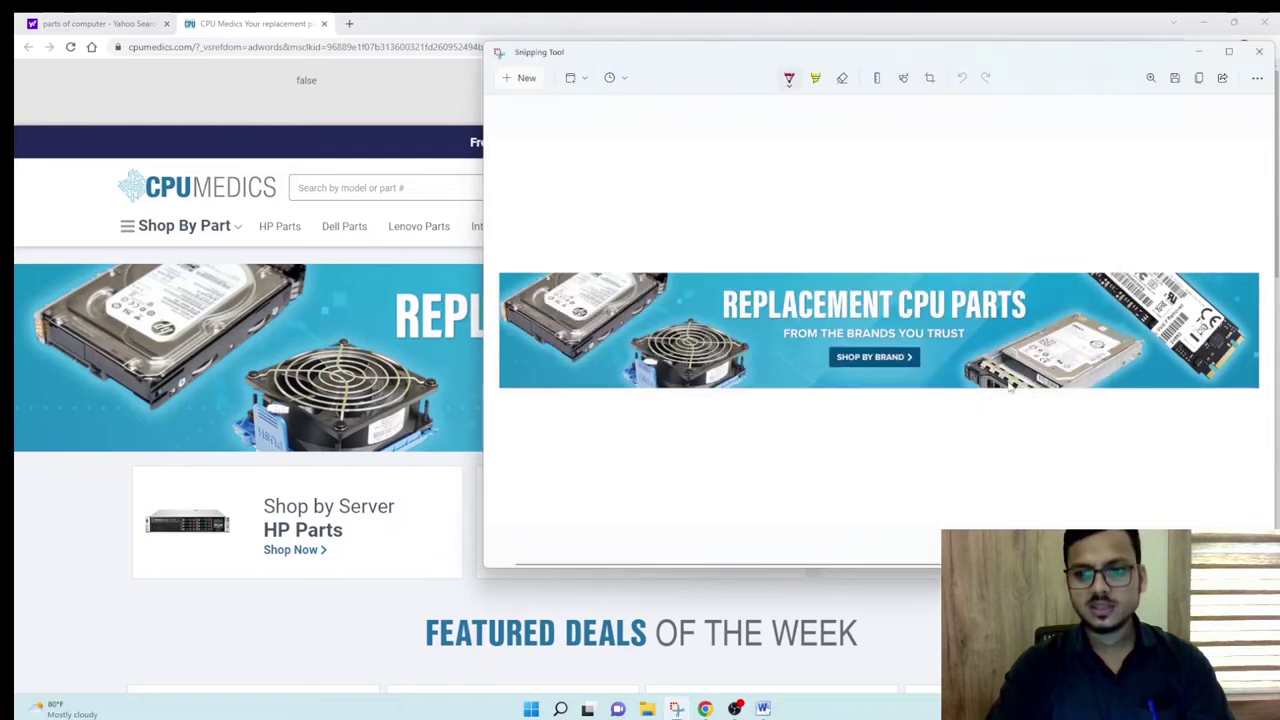
pyautogui.click(1260, 52)
pyautogui.click(1203, 22)
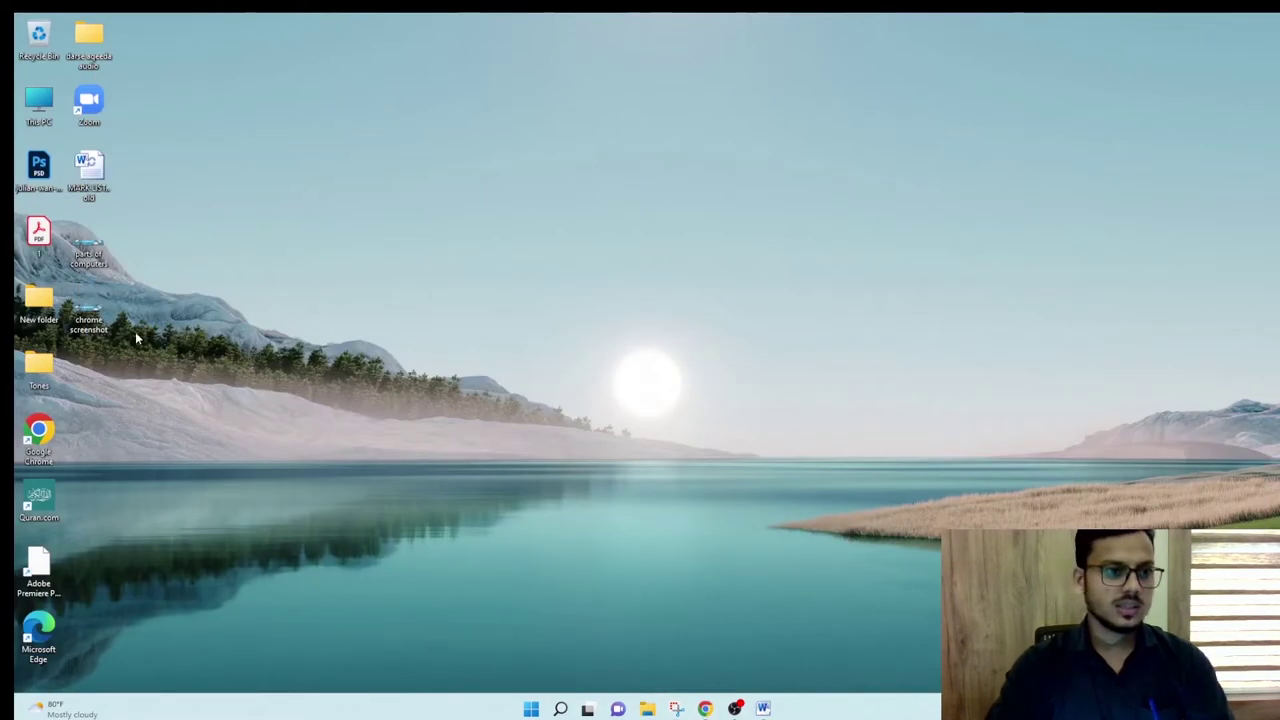
# Open the chrome screenshot file to check it, close the viewer, and refresh the desktop
pyautogui.doubleClick(90, 318)
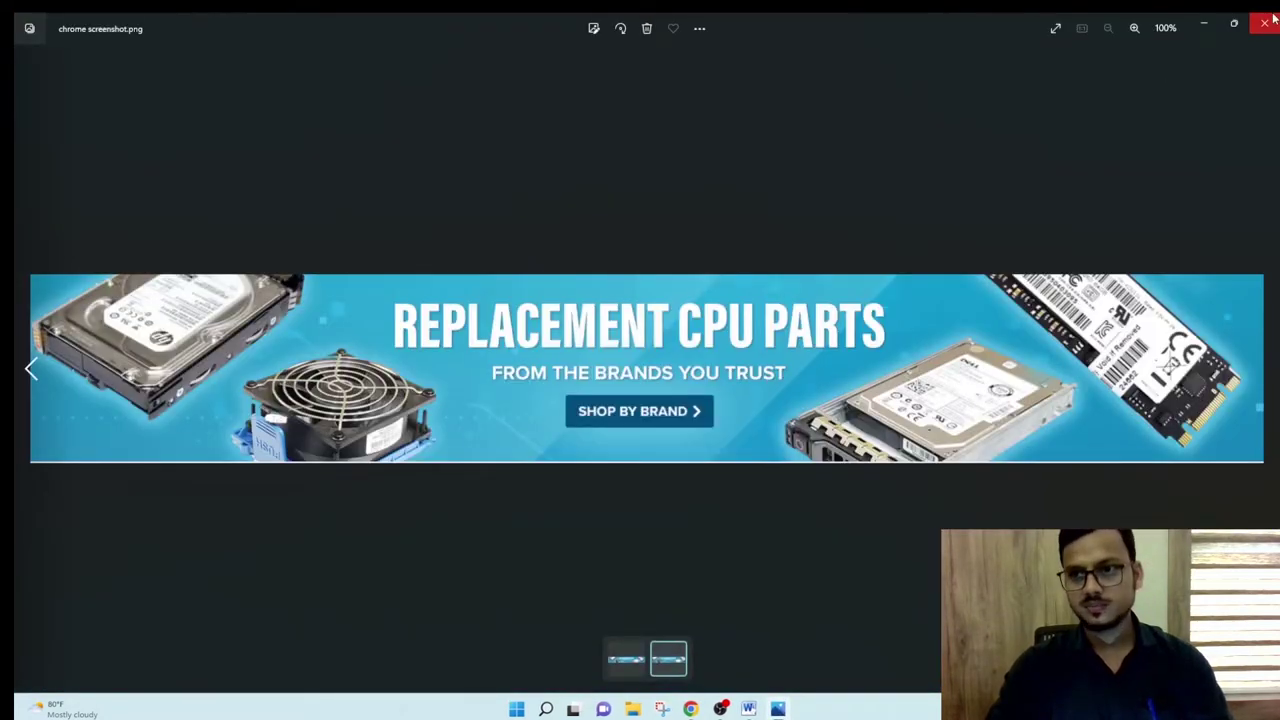
pyautogui.click(1266, 21)
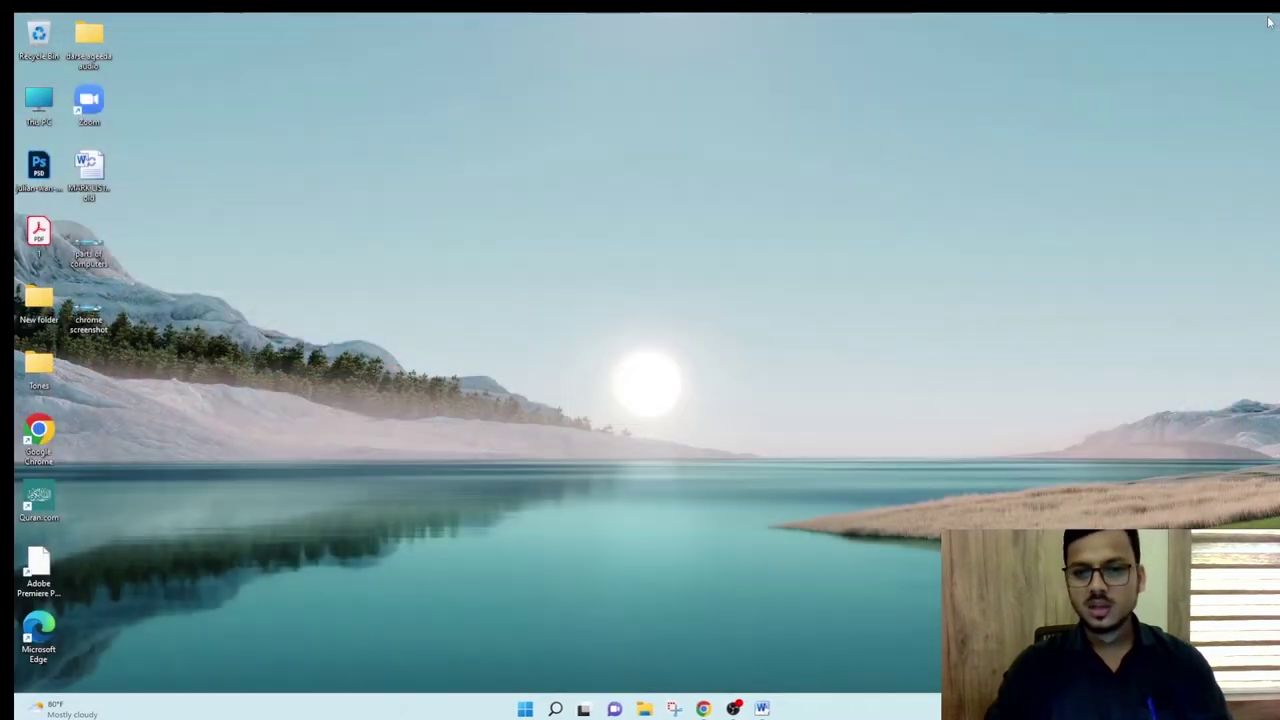
pyautogui.rightClick(520, 204)
pyautogui.click(565, 256)
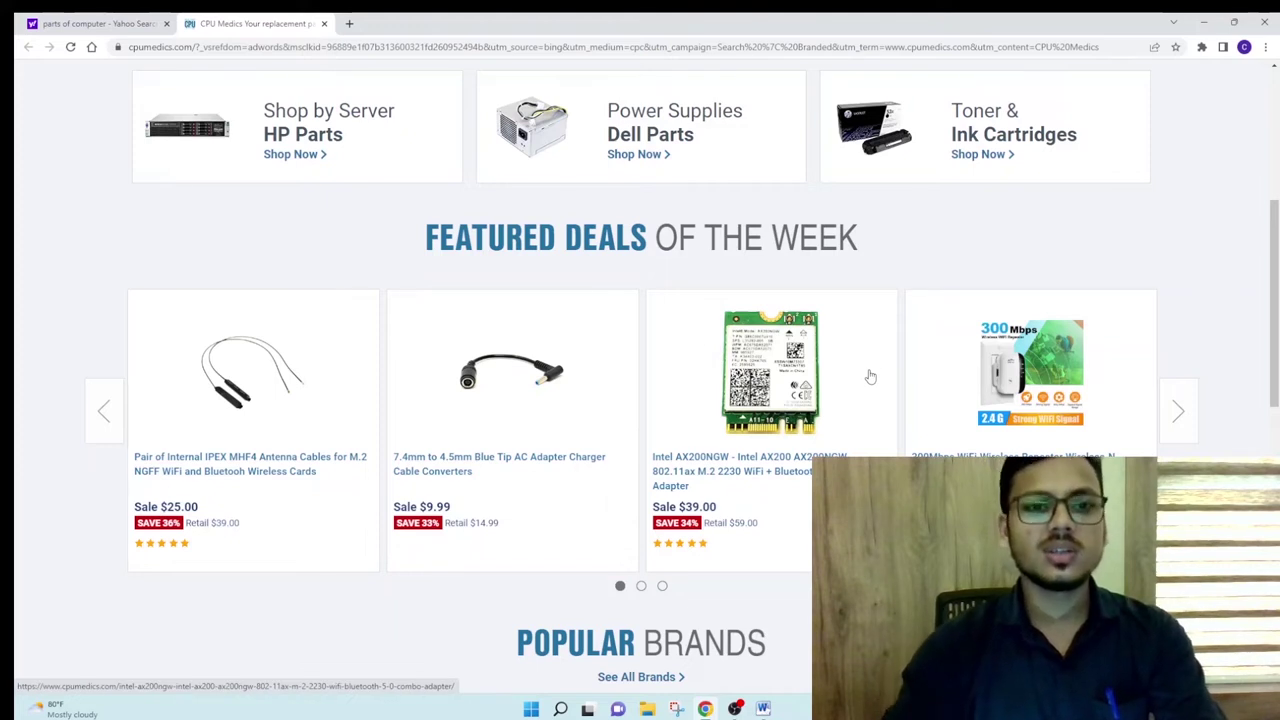
# Search for 'screenshots' and open the 7.4mm to 4.5mm adapter product page
pyautogui.click(560, 708)
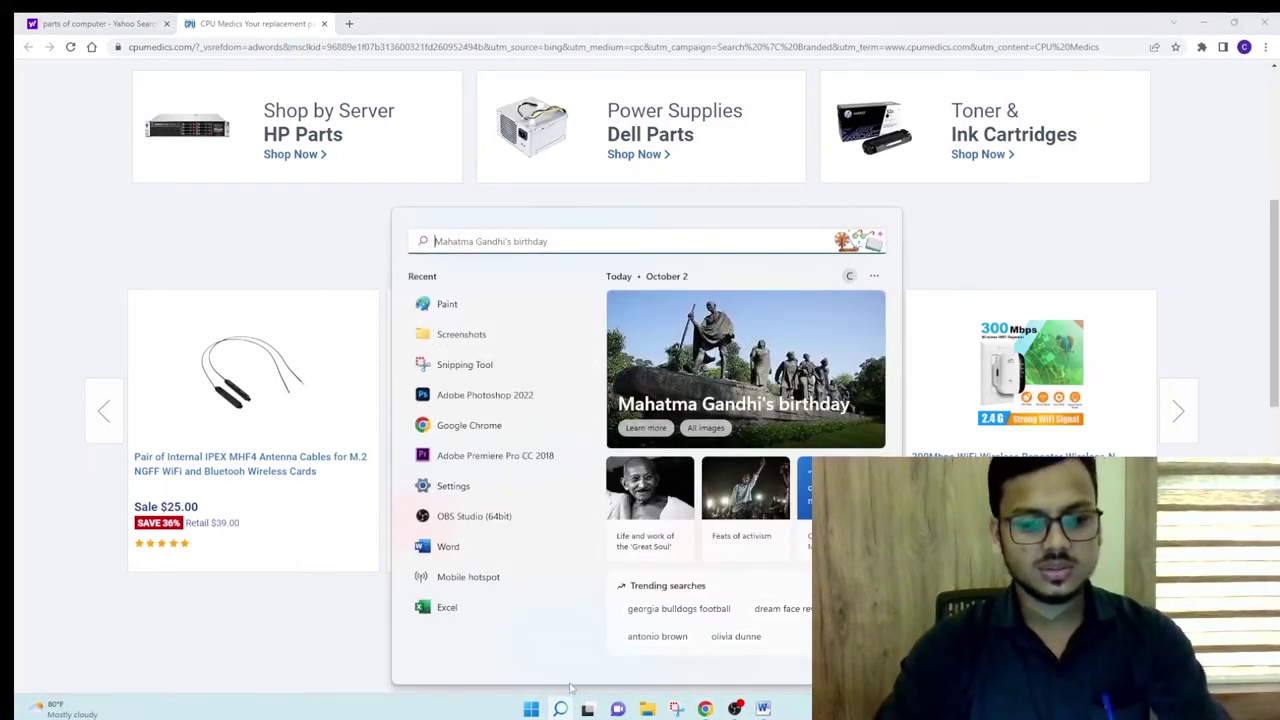
pyautogui.write('screenshots')
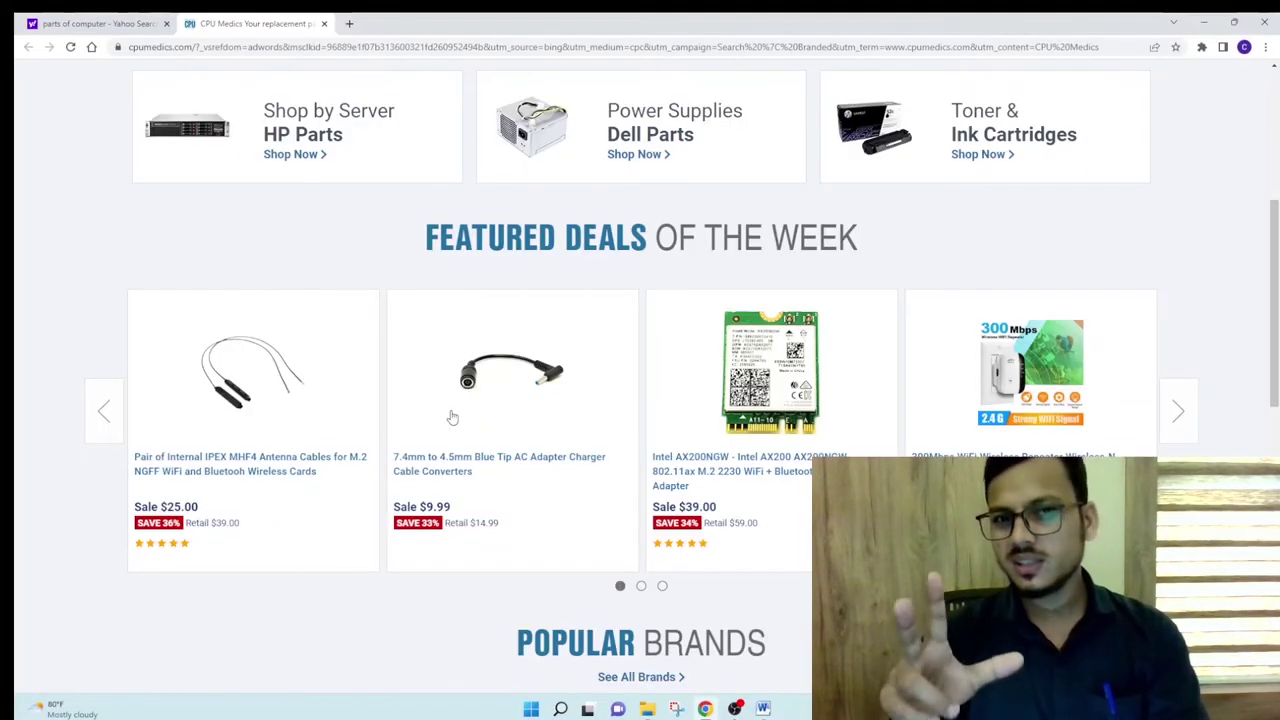
pyautogui.click(452, 417)
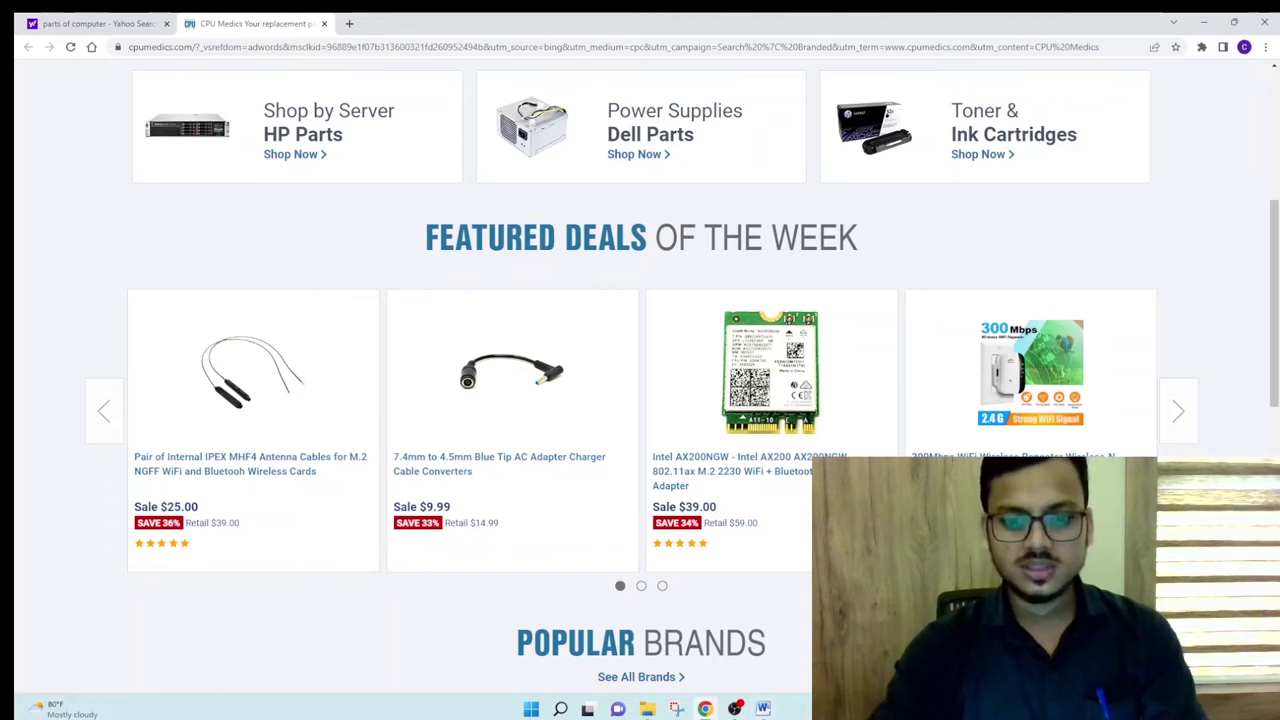
# View Screenshot (4) from the Screenshots folder full size, then close the viewer
pyautogui.click(647, 708)
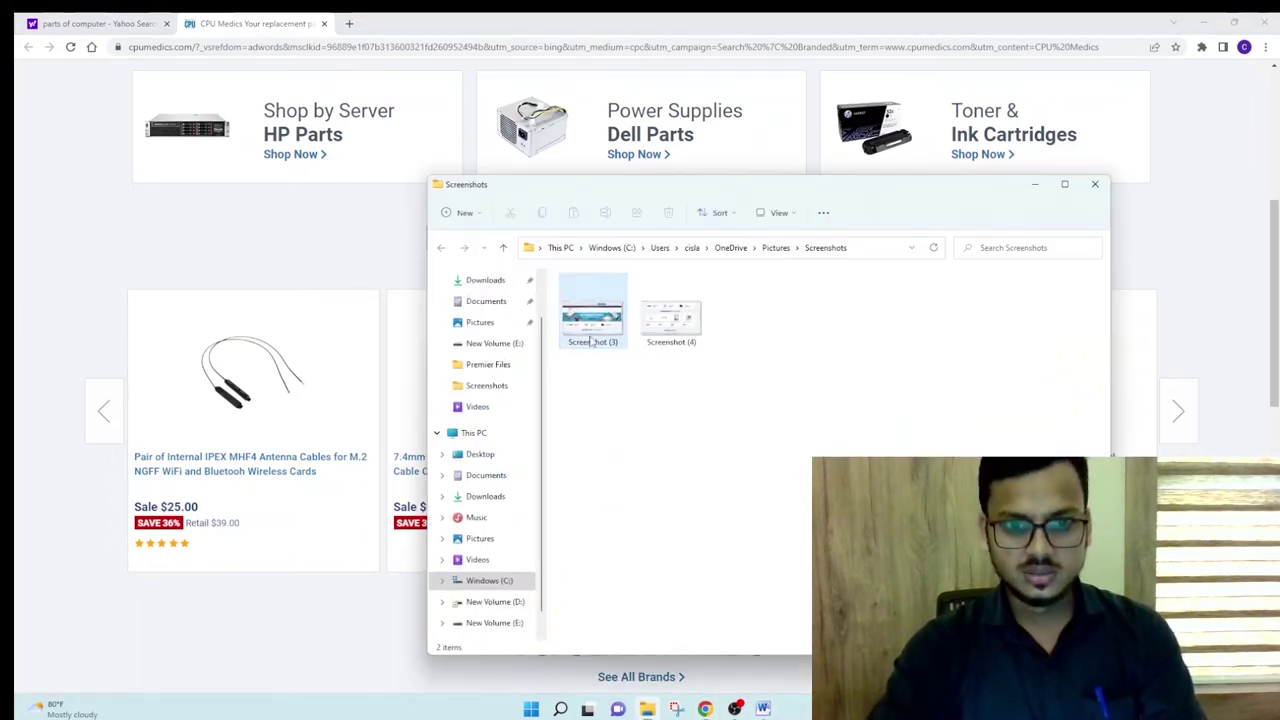
pyautogui.click(675, 318)
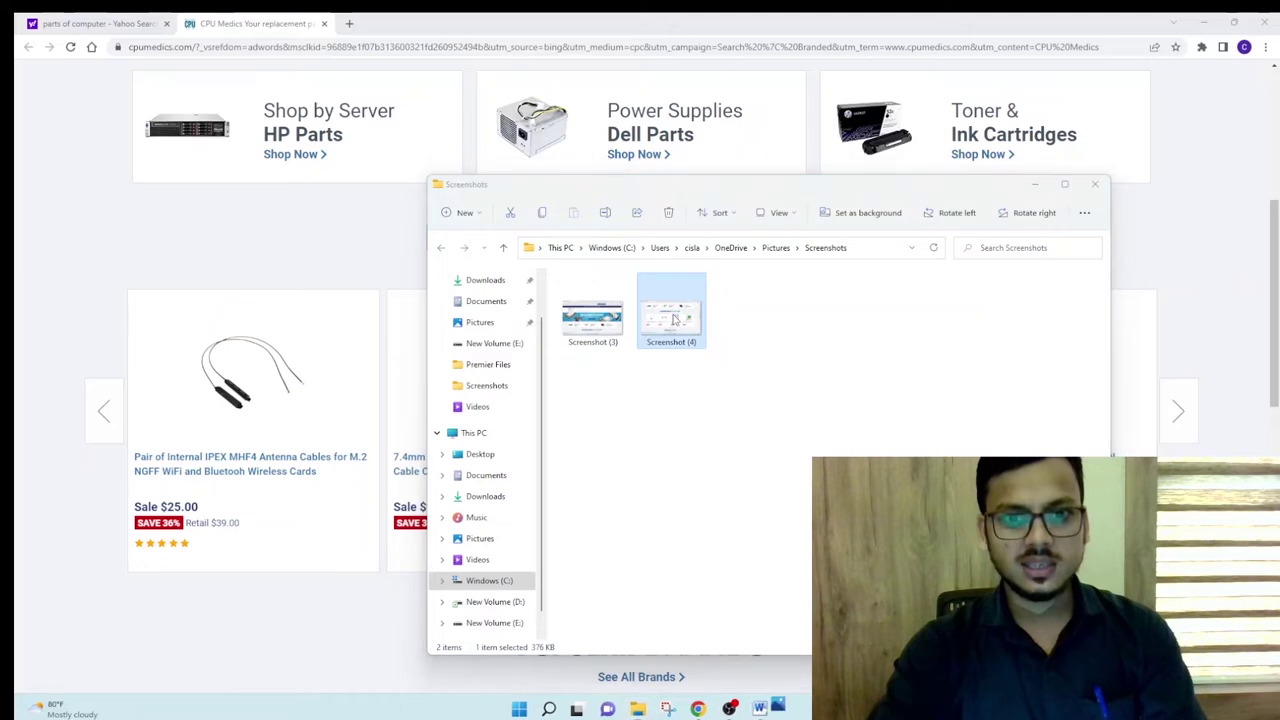
pyautogui.doubleClick(673, 316)
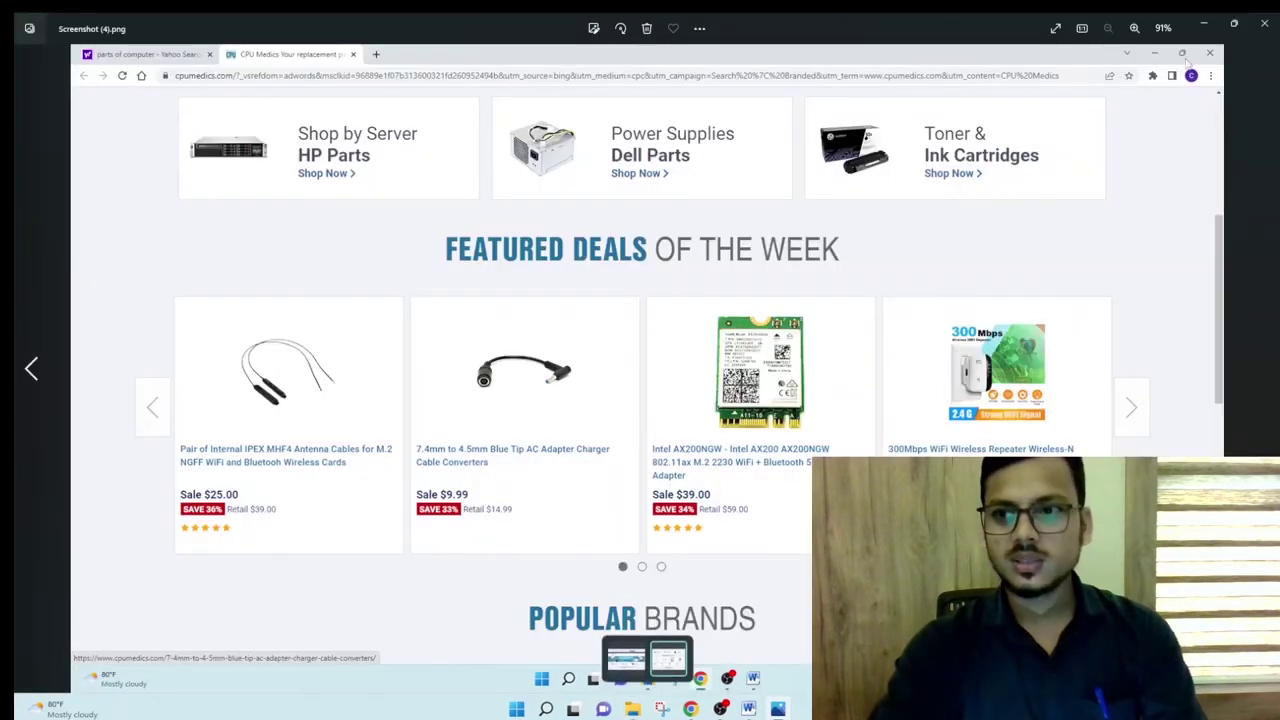
pyautogui.click(1276, 30)
# Close the Screenshots folder and scroll the CPU Medics page to its footer
pyautogui.click(1089, 183)
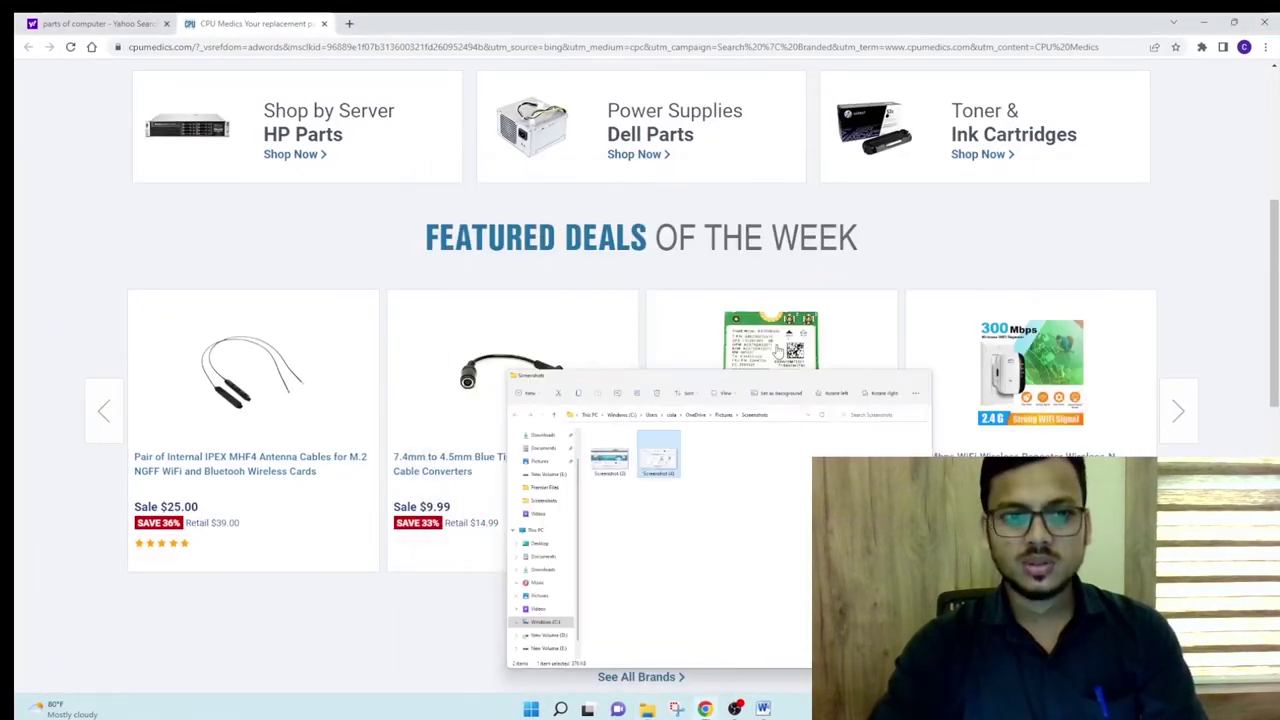
pyautogui.scroll(-3, 751, 380)
pyautogui.scroll(-4, 751, 380)
pyautogui.scroll(1, 751, 376)
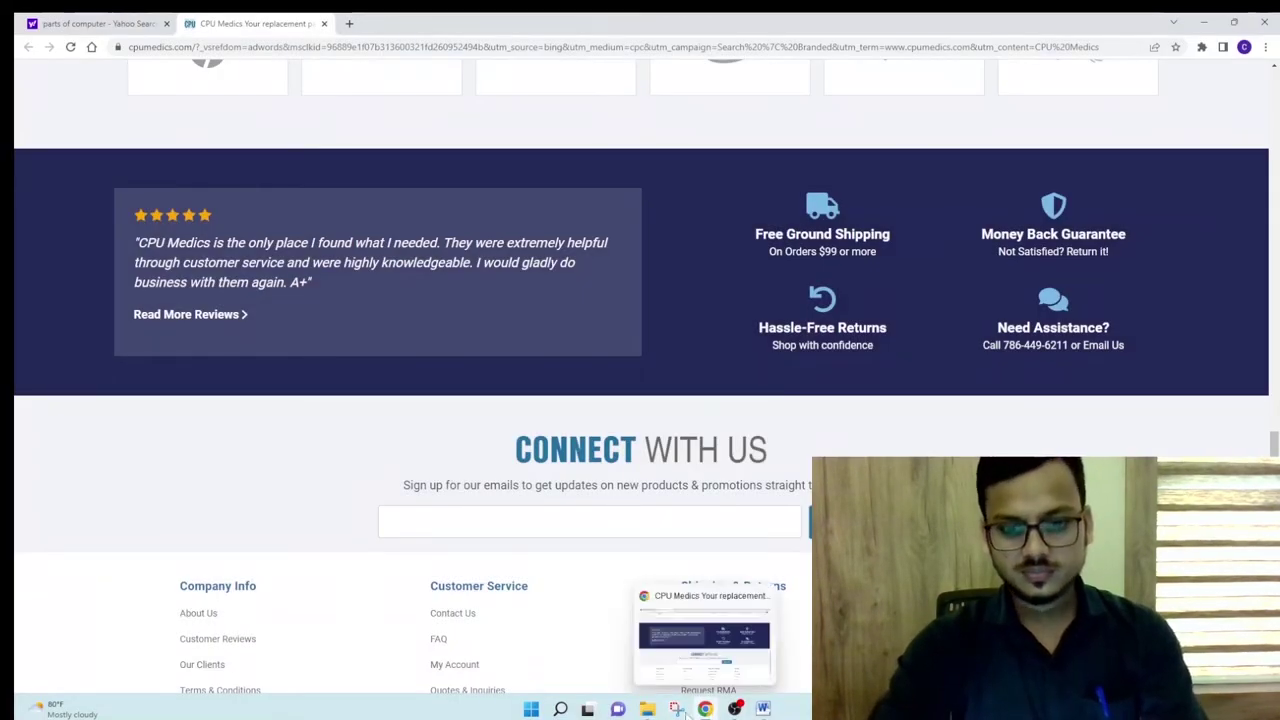
# Check the new Screenshot (5) in the Screenshots folder, then close the folder and Chrome
pyautogui.click(647, 708)
pyautogui.click(691, 418)
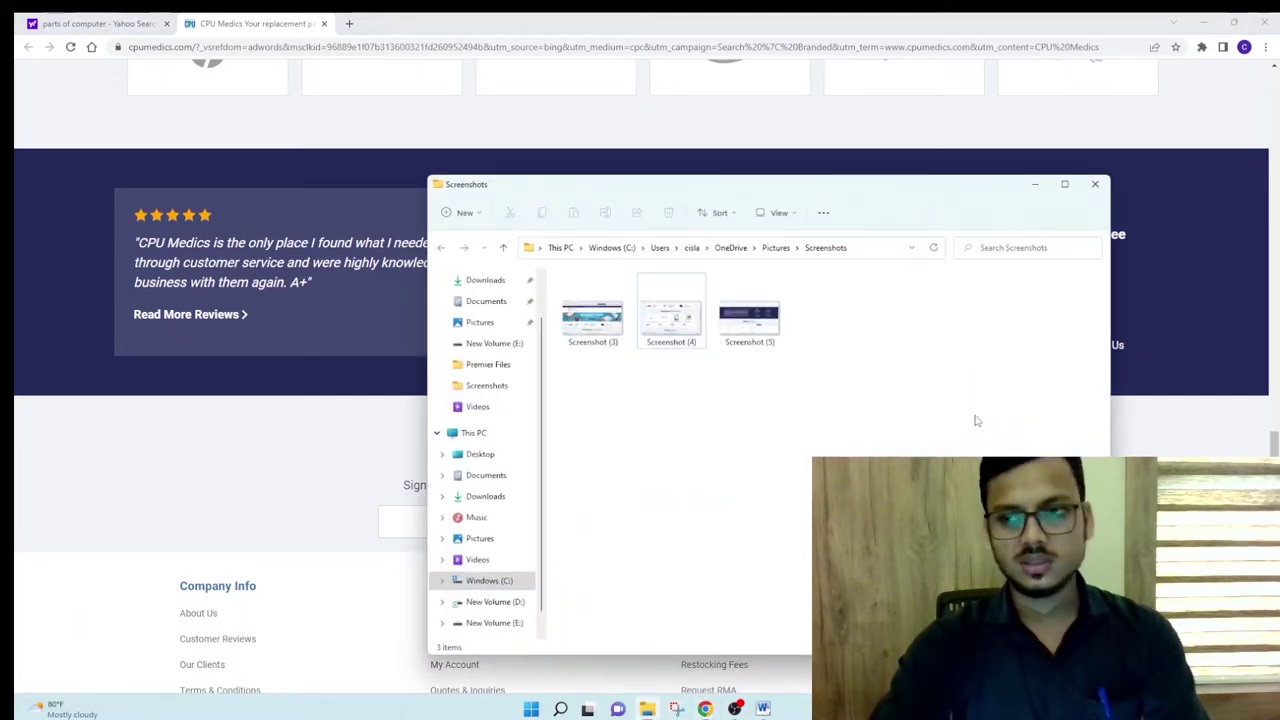
pyautogui.click(1094, 186)
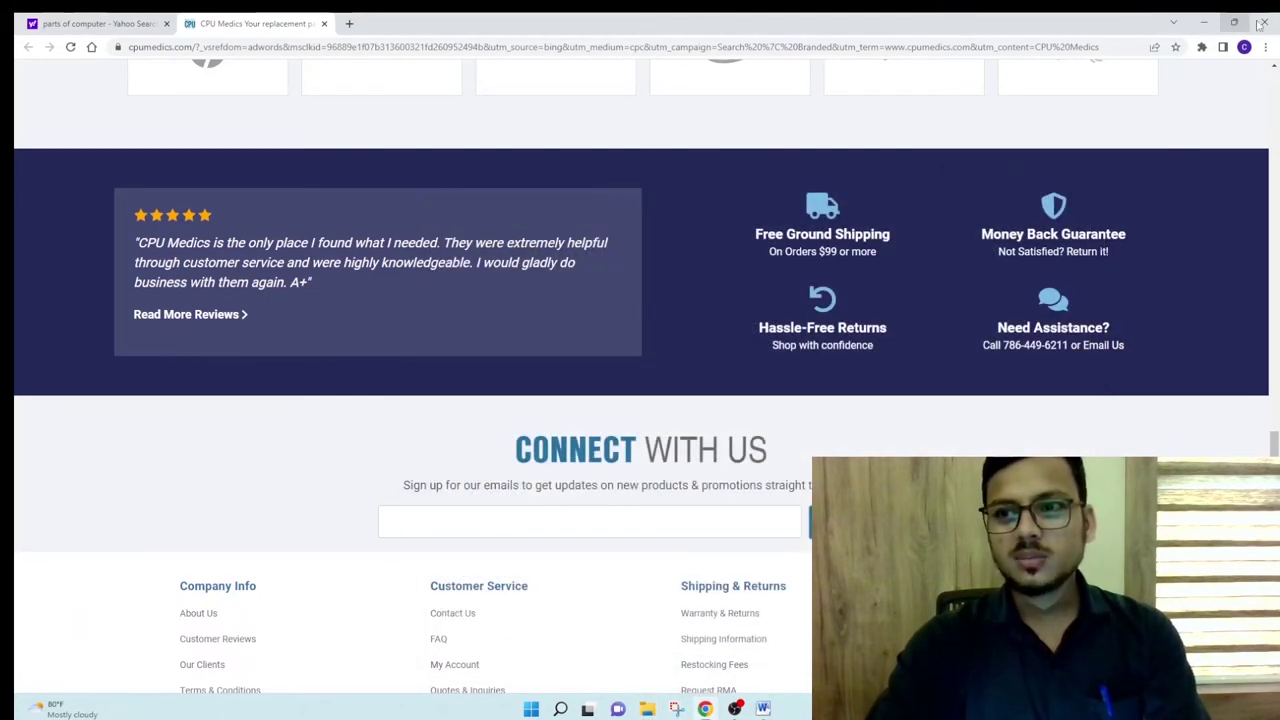
pyautogui.click(1262, 24)
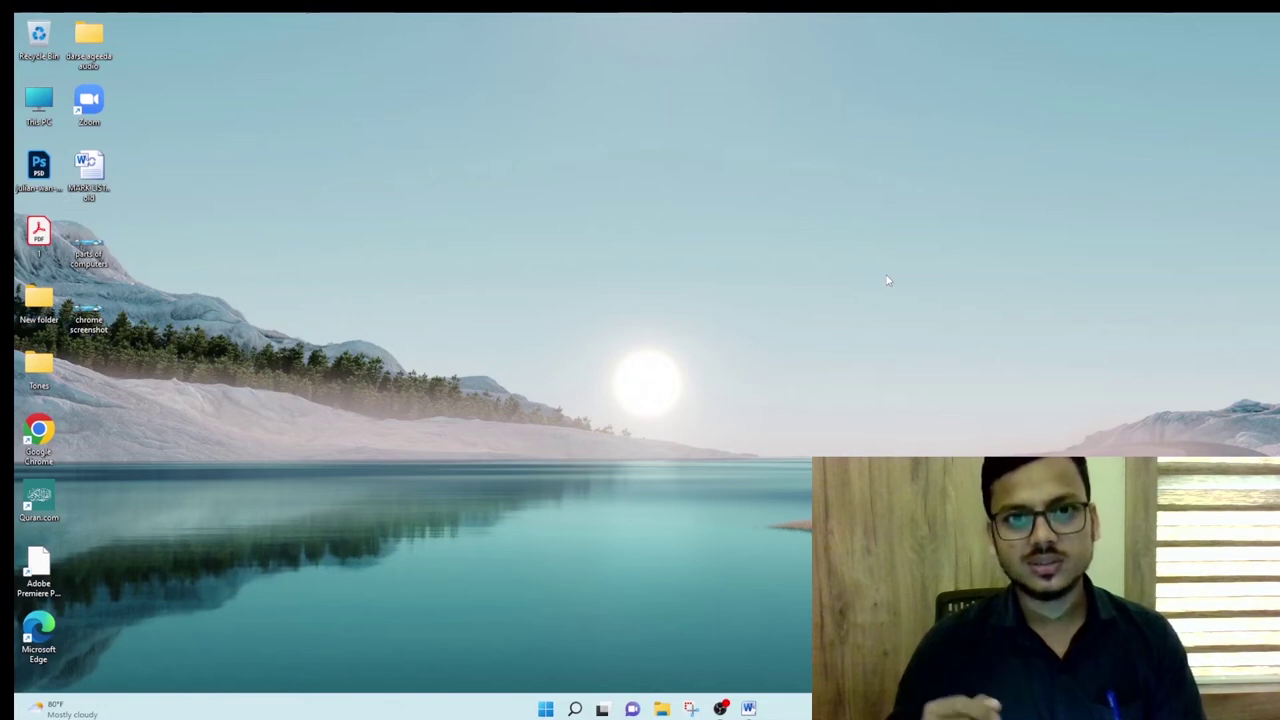
# Bring up the blank Word document and choose Insert > Screenshot > Screen Clipping
pyautogui.click(748, 708)
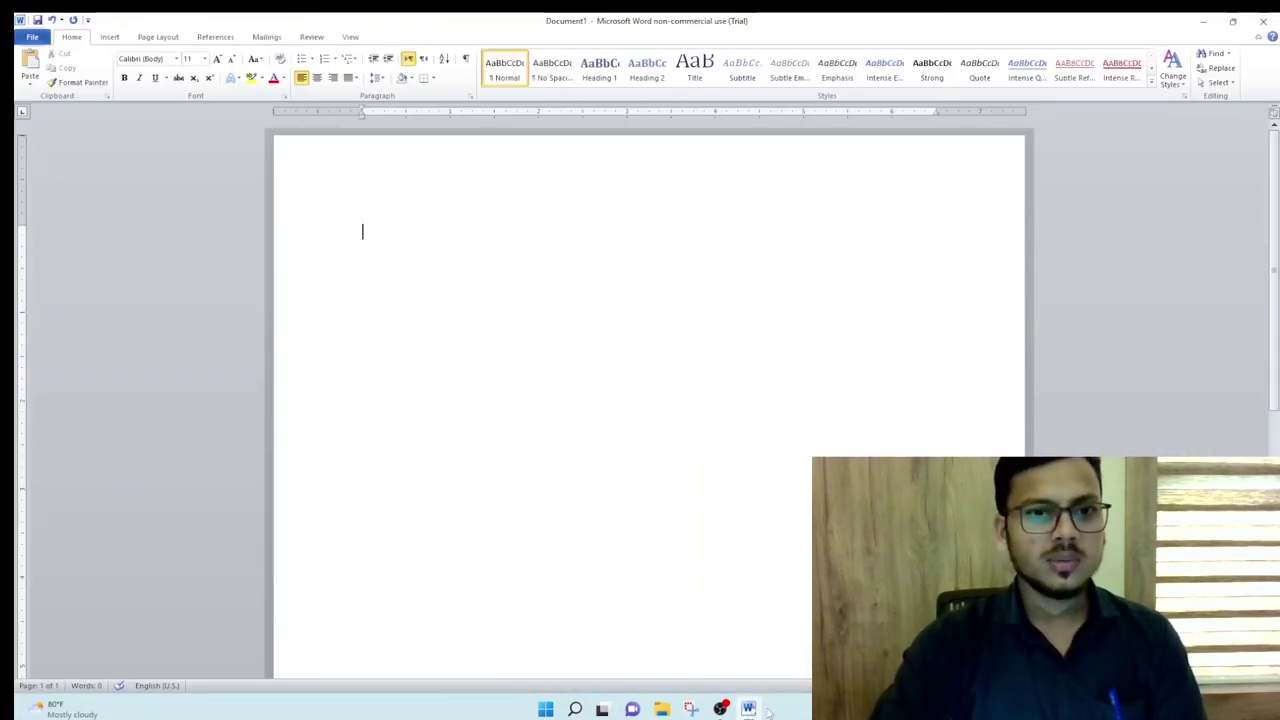
pyautogui.click(111, 38)
pyautogui.click(302, 80)
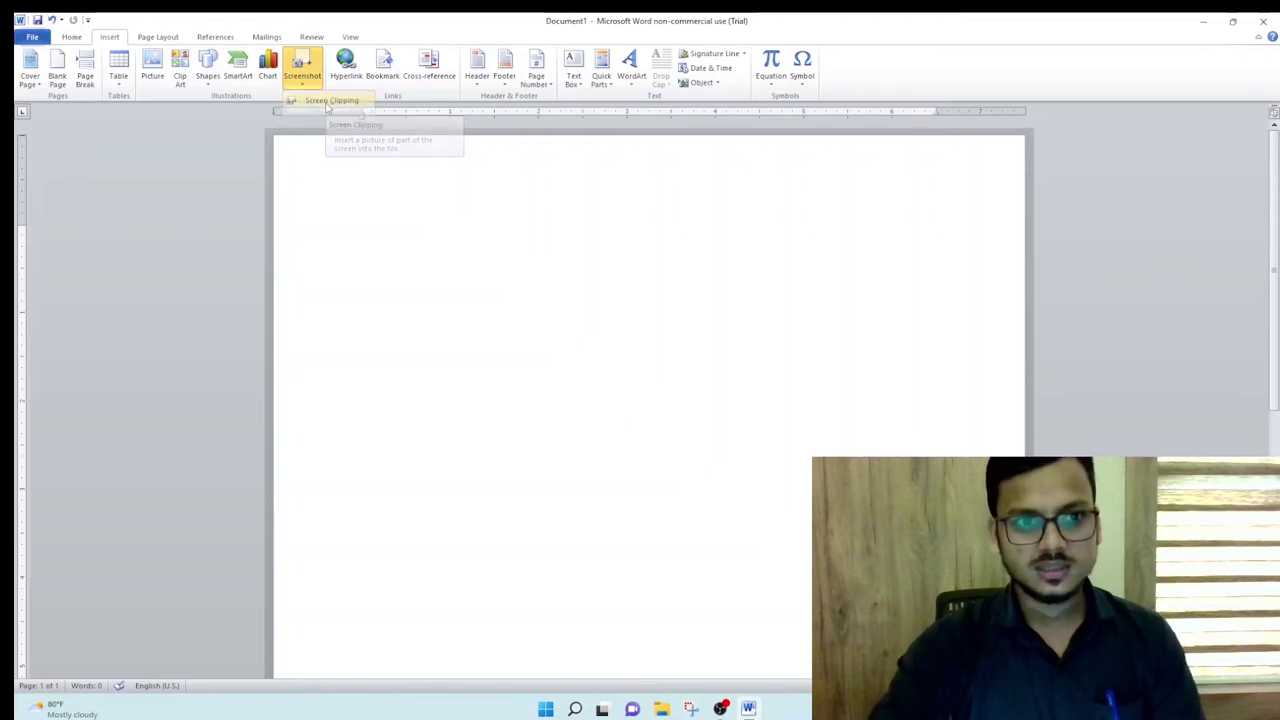
pyautogui.click(327, 101)
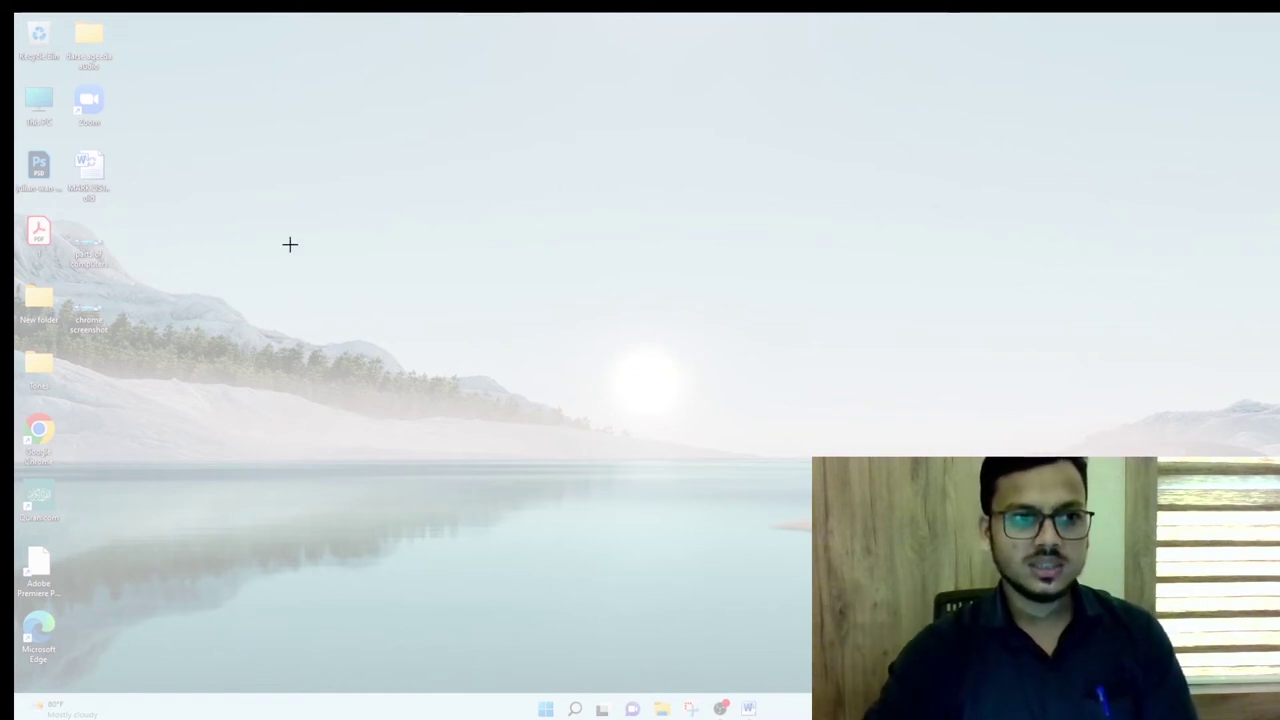
# Clip the desktop's lake and sun area into the document as a picture
pyautogui.moveTo(414, 254)
pyautogui.mouseDown()
pyautogui.moveTo(1005, 594)
pyautogui.moveTo(936, 596)
pyautogui.mouseUp()
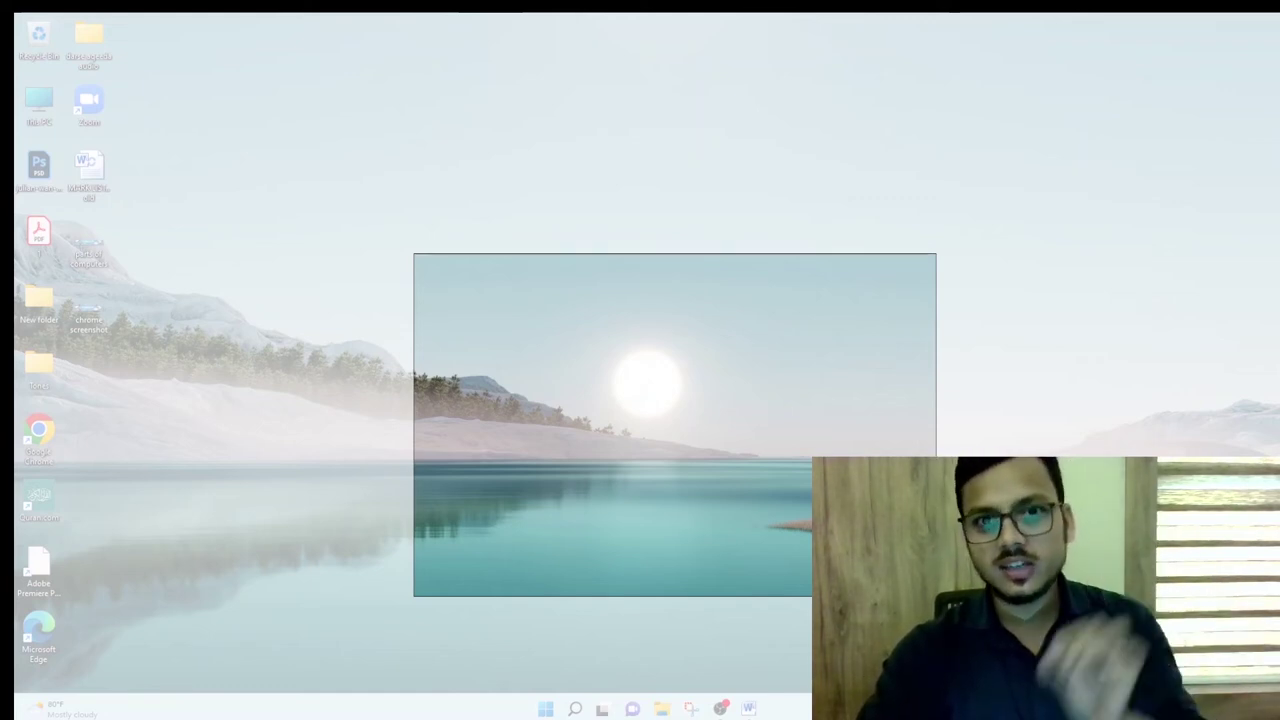
pyautogui.hotkey('ctrl', 'v')
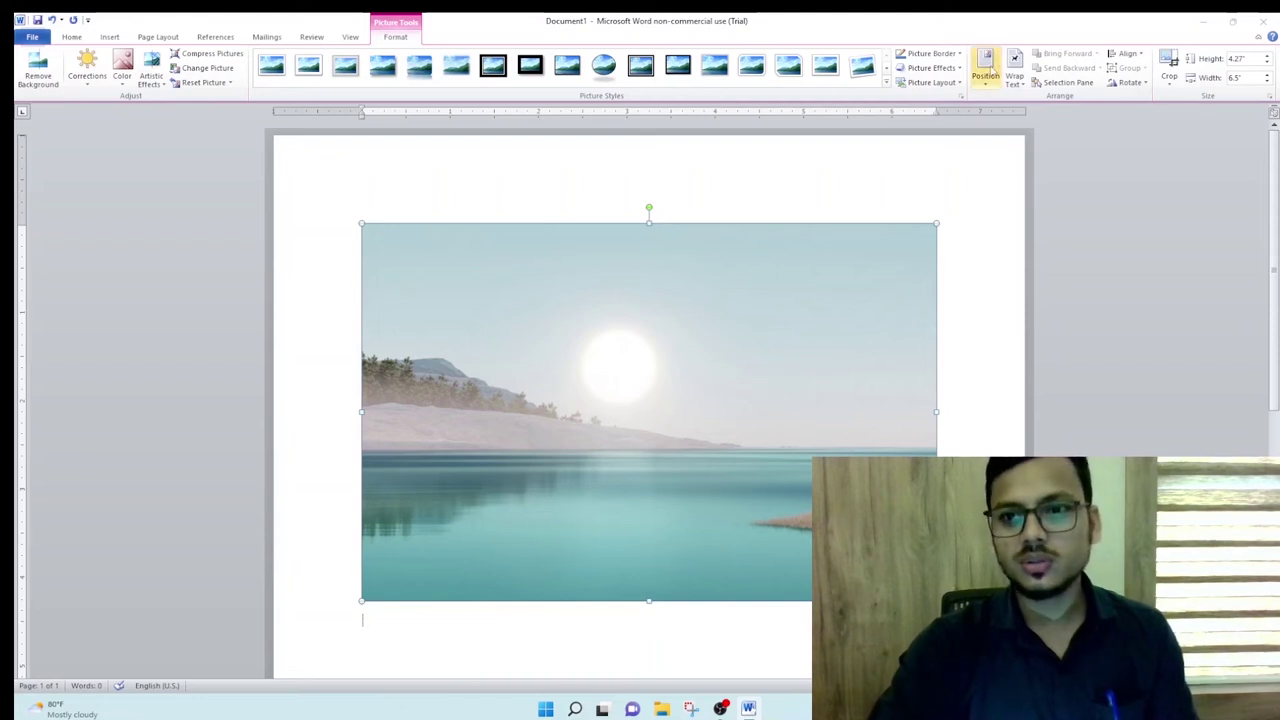
# Set the lake picture In Line With Text, then drag it to several spots on the page
pyautogui.click(986, 68)
pyautogui.click(986, 163)
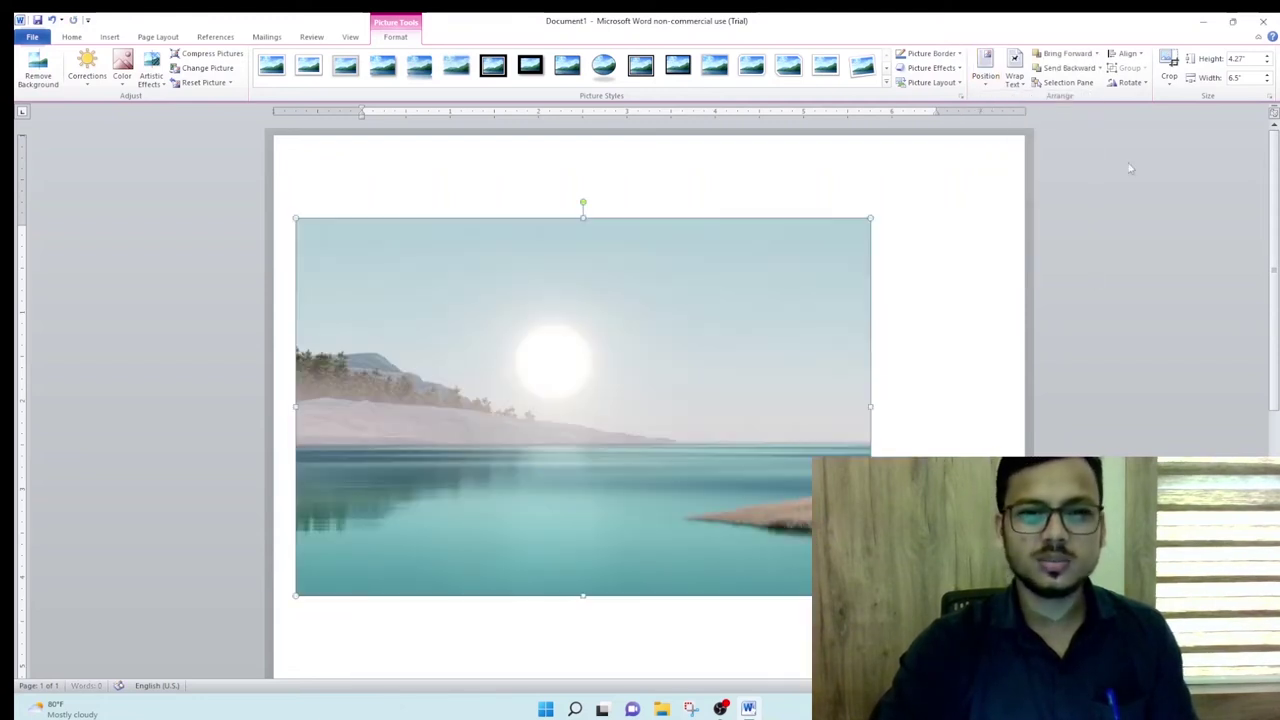
pyautogui.moveTo(656, 361); pyautogui.dragTo(758, 375)
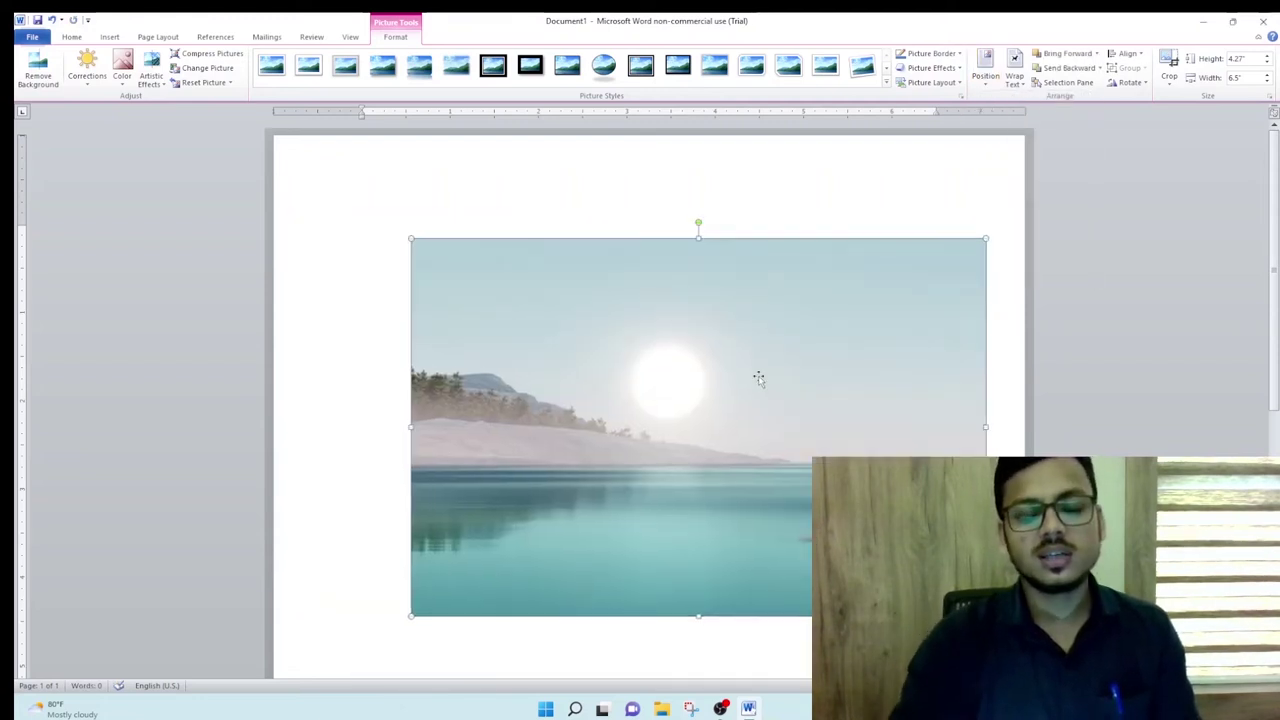
pyautogui.moveTo(675, 445); pyautogui.dragTo(618, 418)
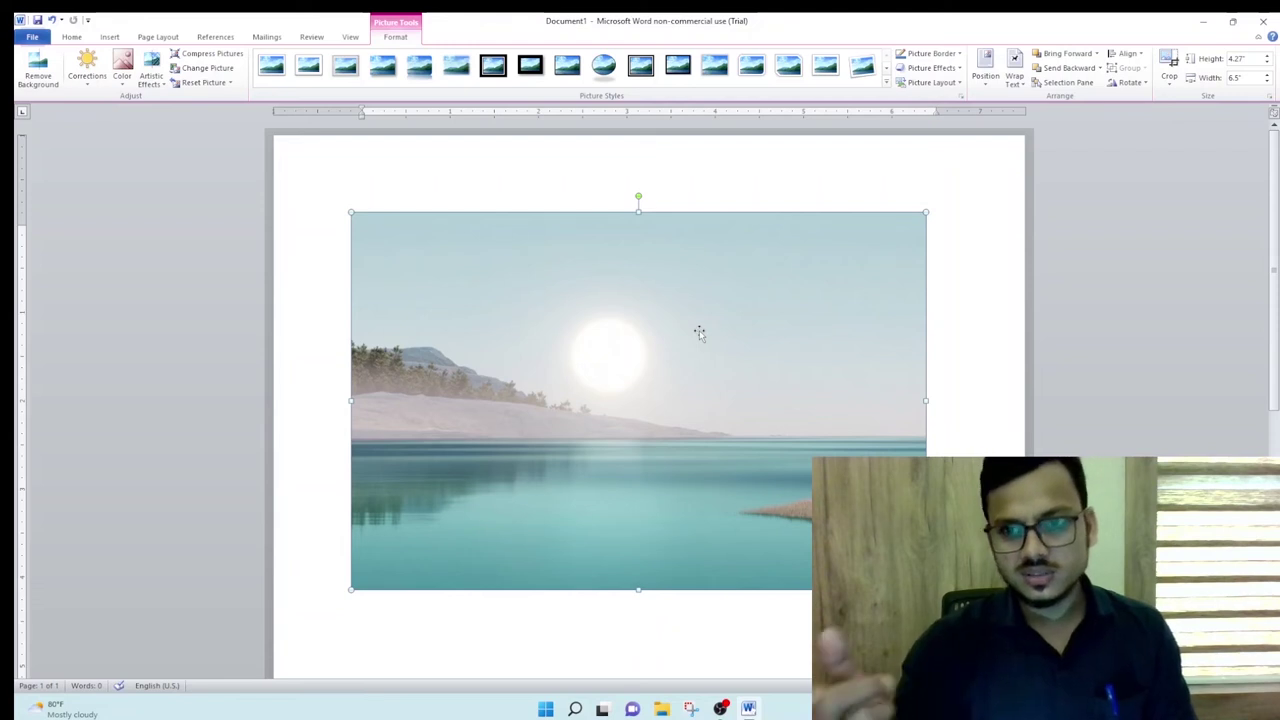
pyautogui.moveTo(629, 332); pyautogui.dragTo(640, 350)
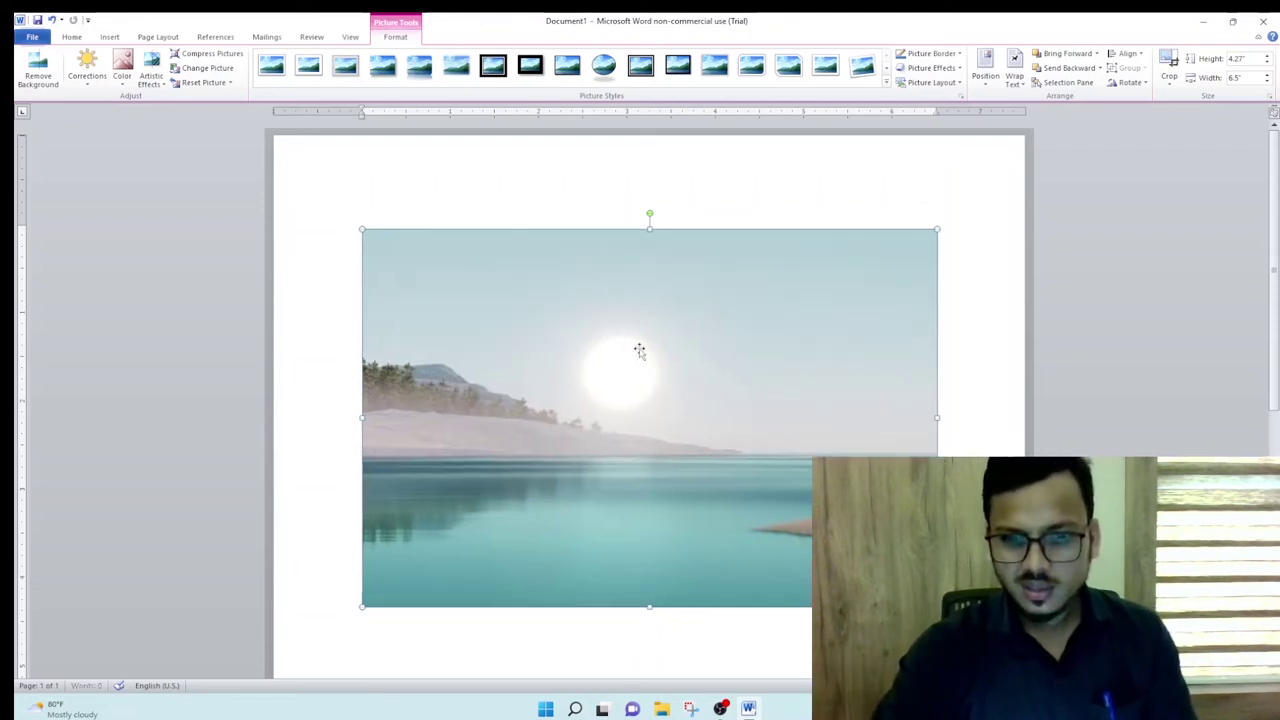
# Delete the lake picture, then open and dismiss the Screenshot menu on the Insert ribbon
pyautogui.press('Delete')
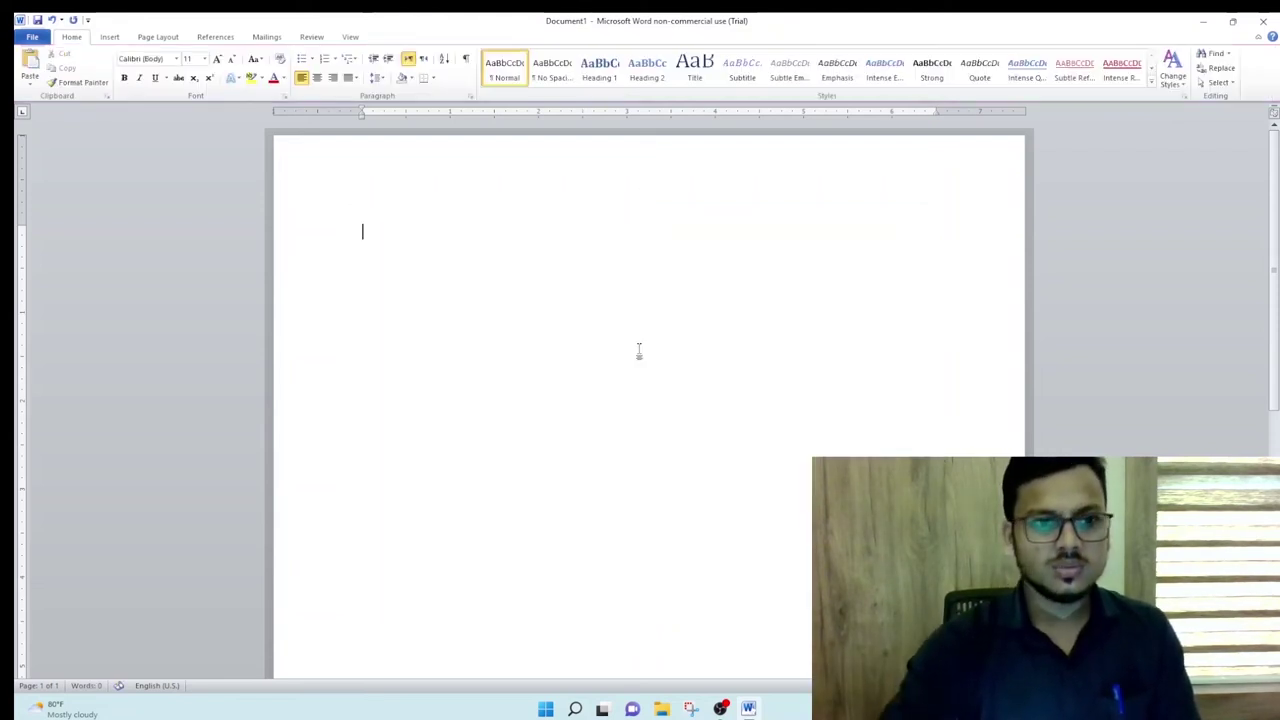
pyautogui.click(109, 37)
pyautogui.click(303, 85)
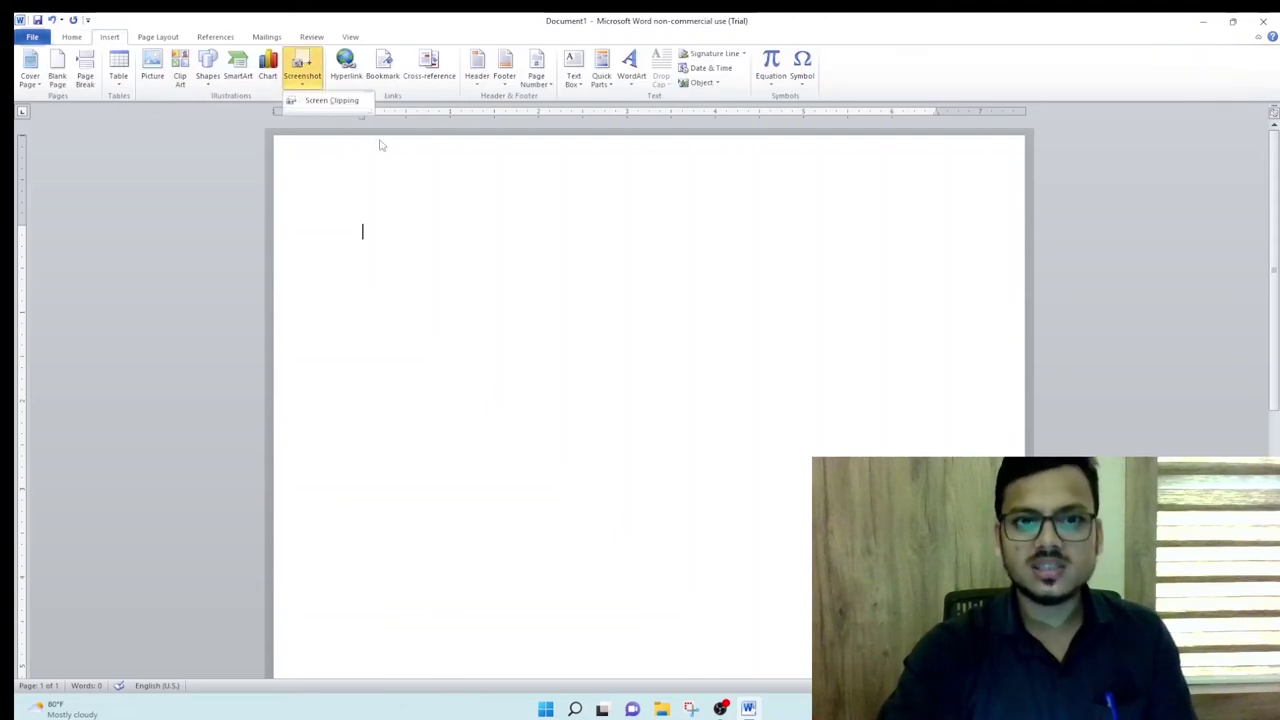
pyautogui.click(451, 249)
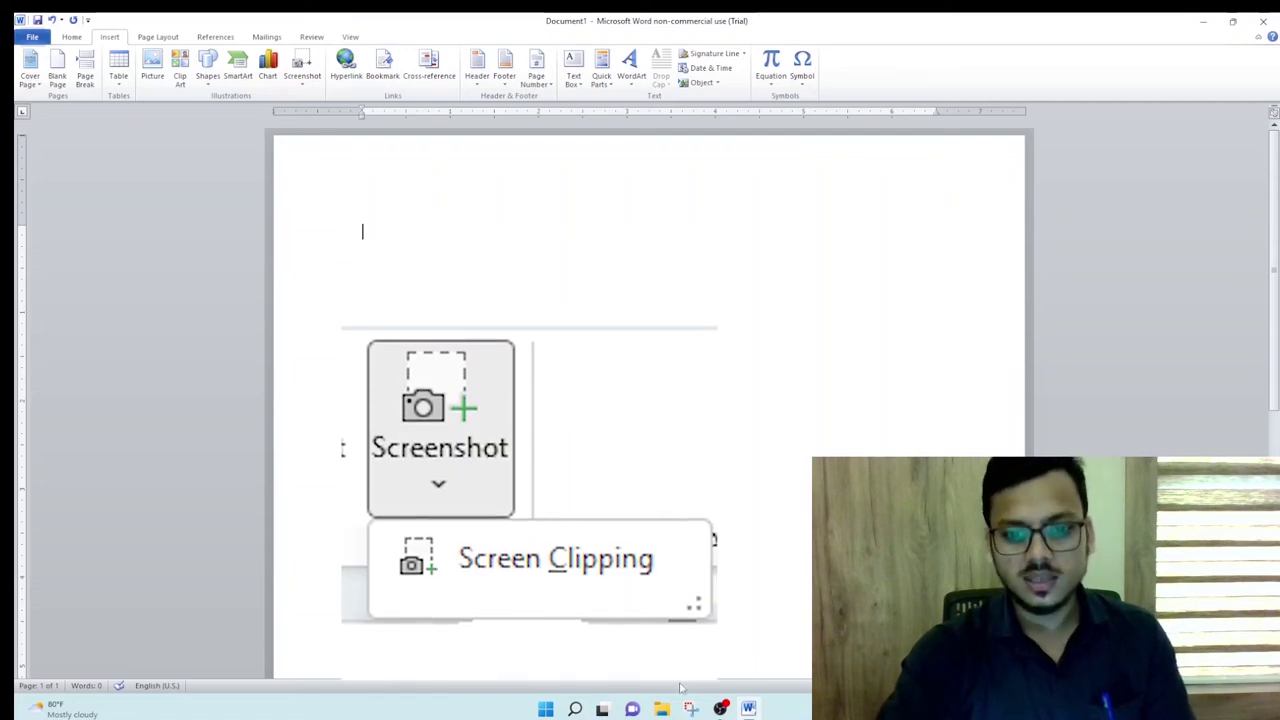
# Open File Explorer to This PC, then switch back to the Word document
pyautogui.press('super+e')
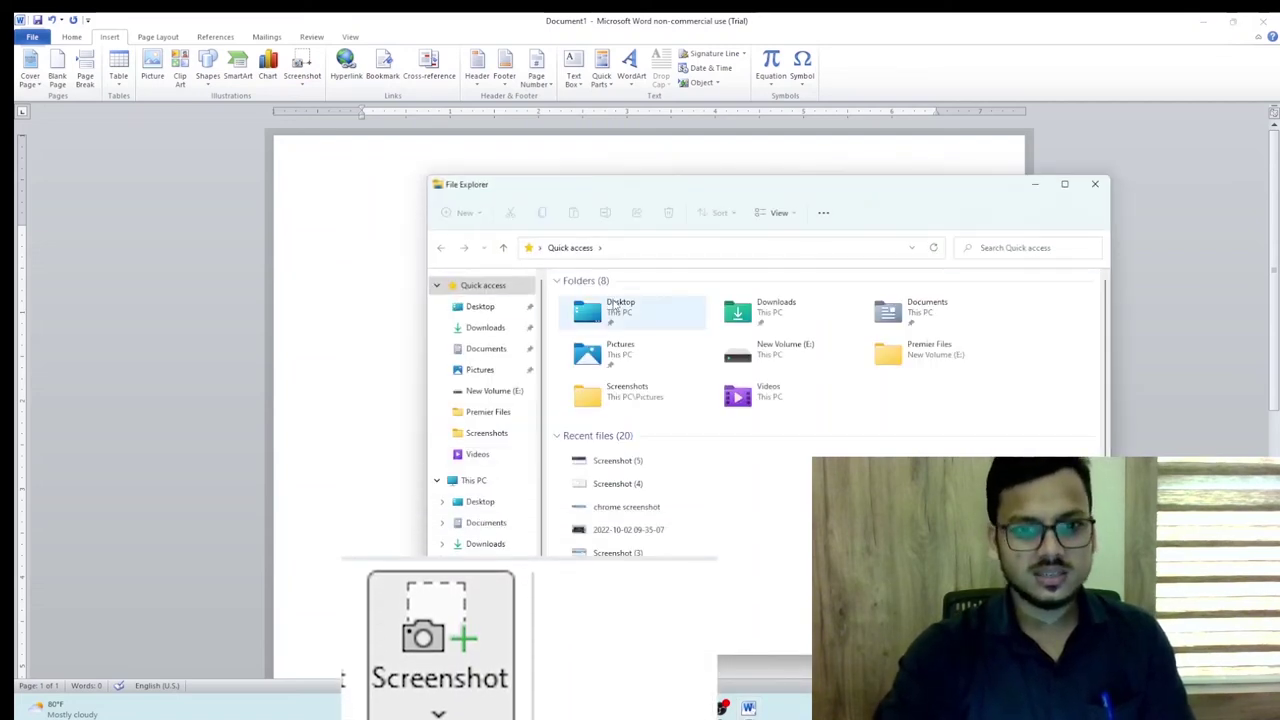
pyautogui.click(478, 481)
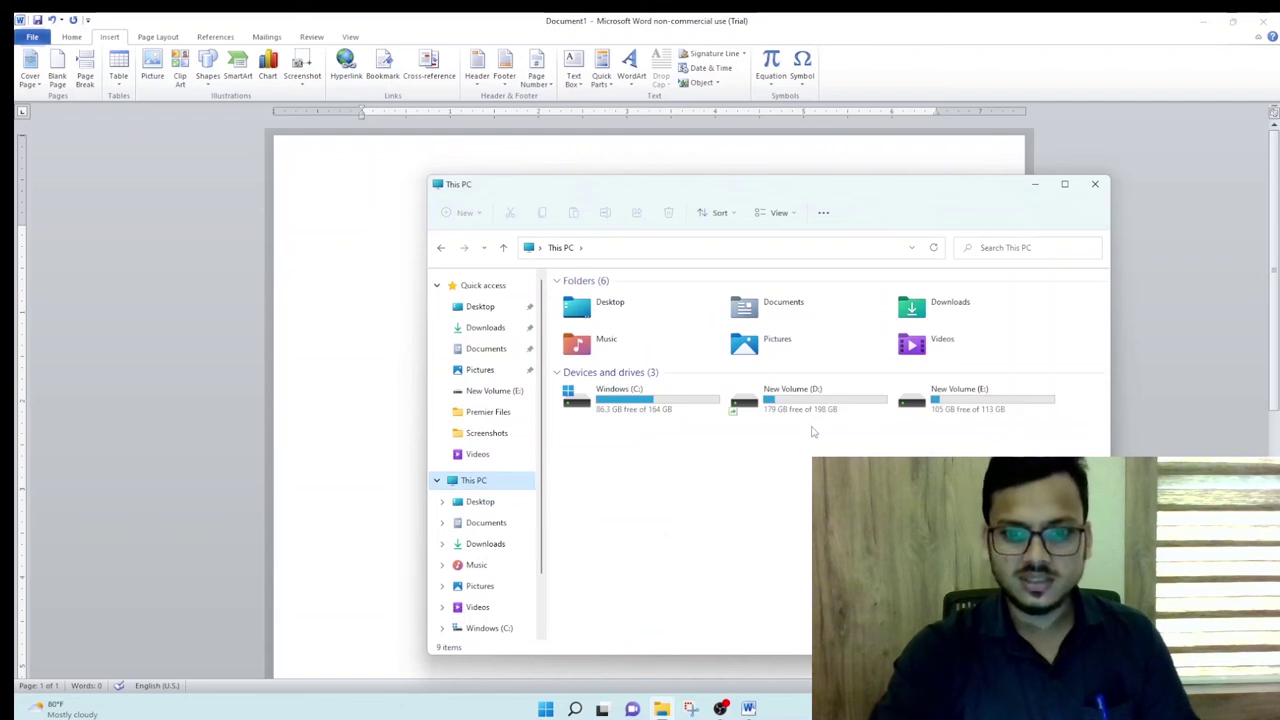
pyautogui.click(1144, 236)
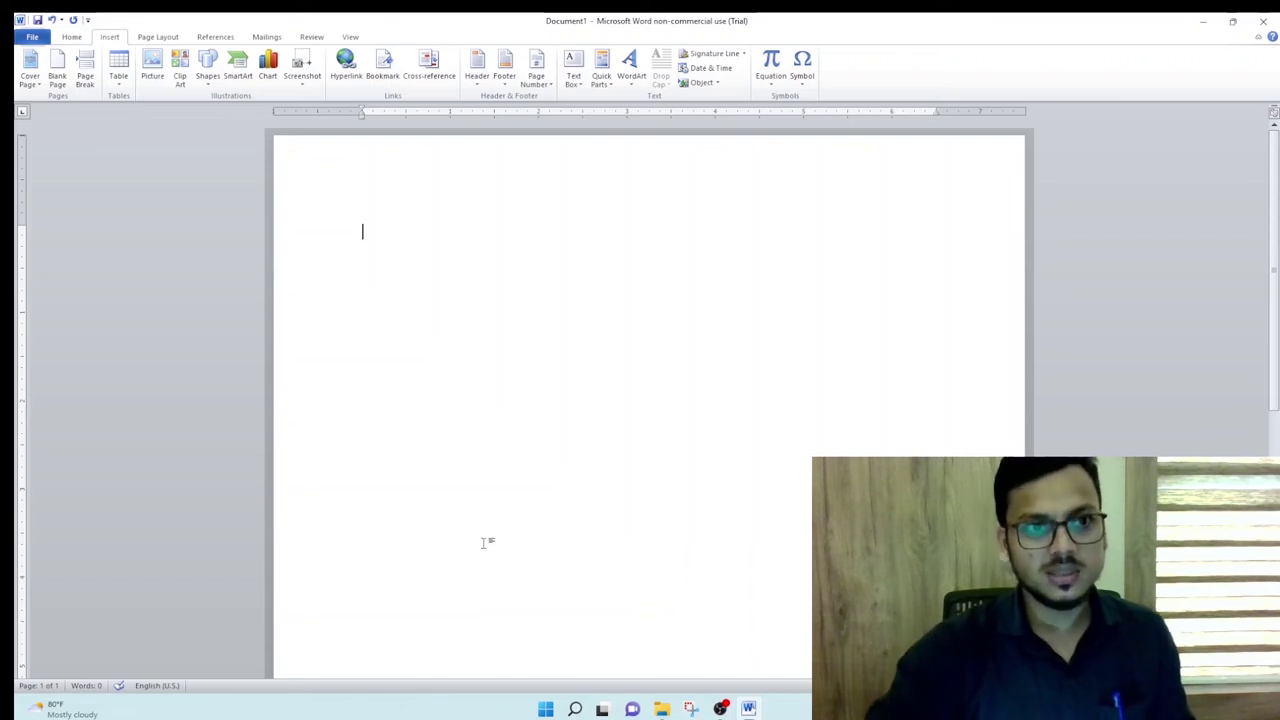
# Insert the File Explorer This PC window as a screenshot and crop its top title strip
pyautogui.click(302, 72)
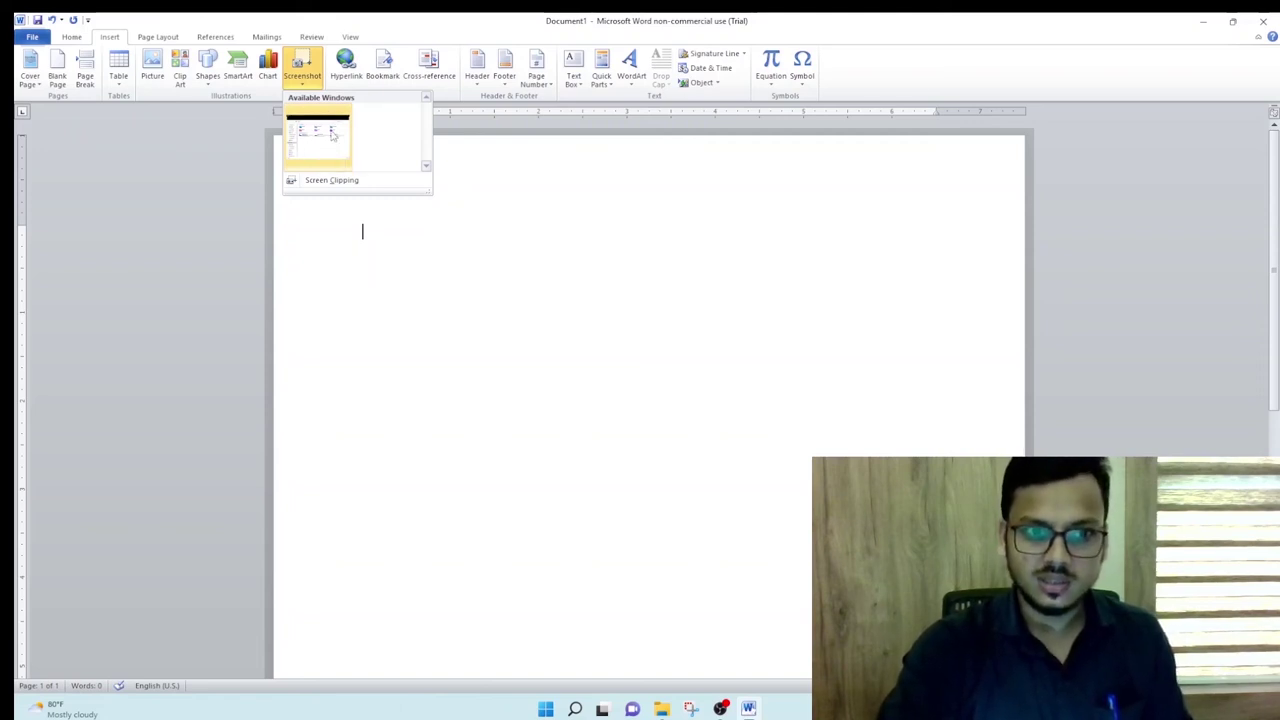
pyautogui.click(332, 134)
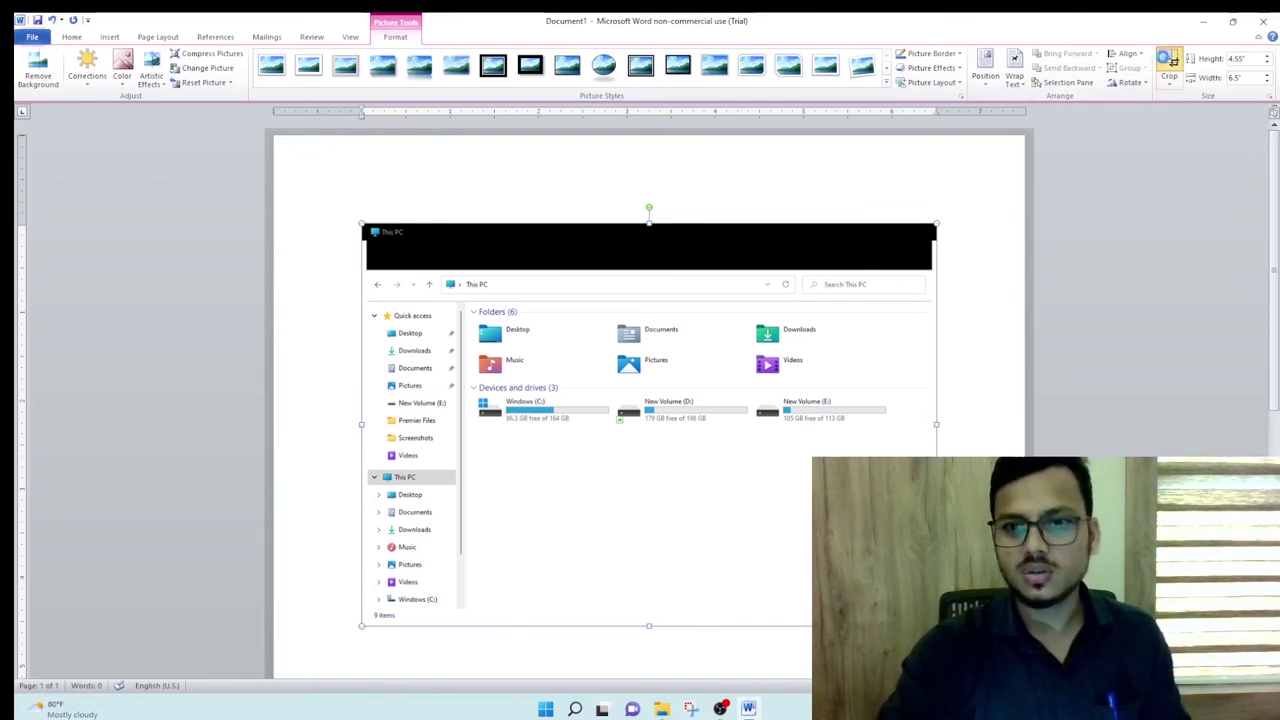
pyautogui.click(1168, 68)
pyautogui.moveTo(649, 224); pyautogui.dragTo(649, 281)
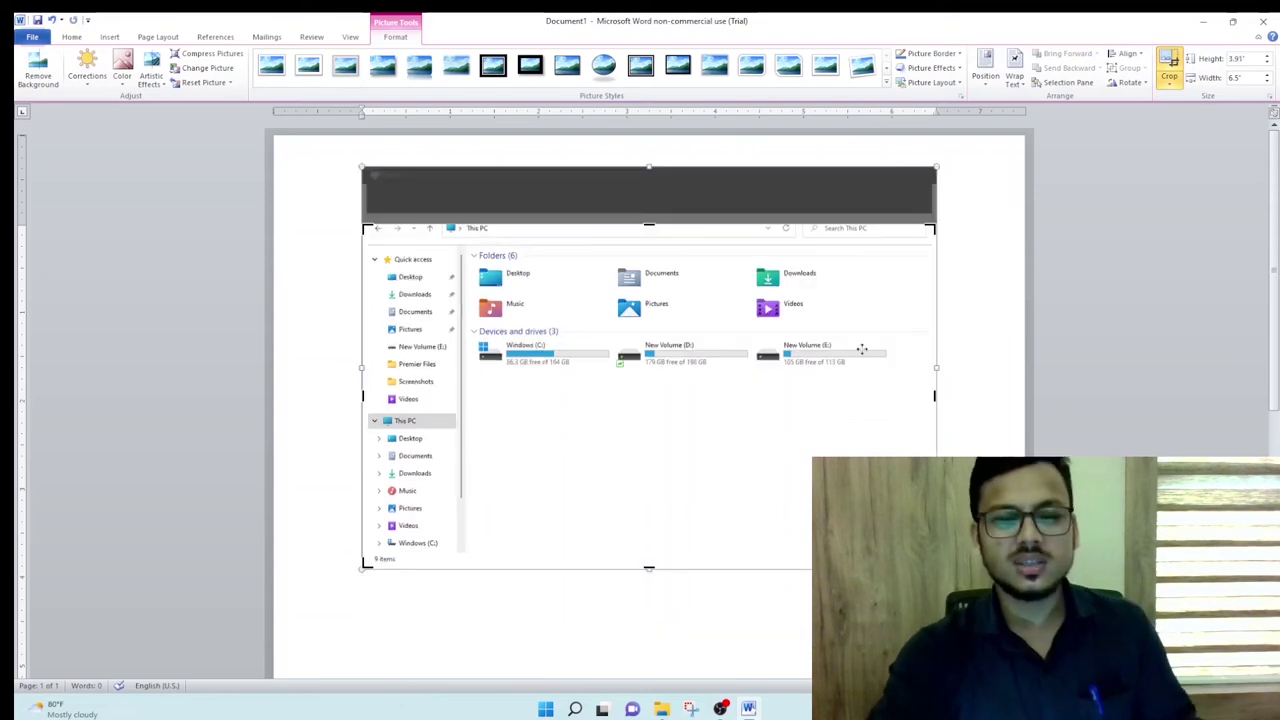